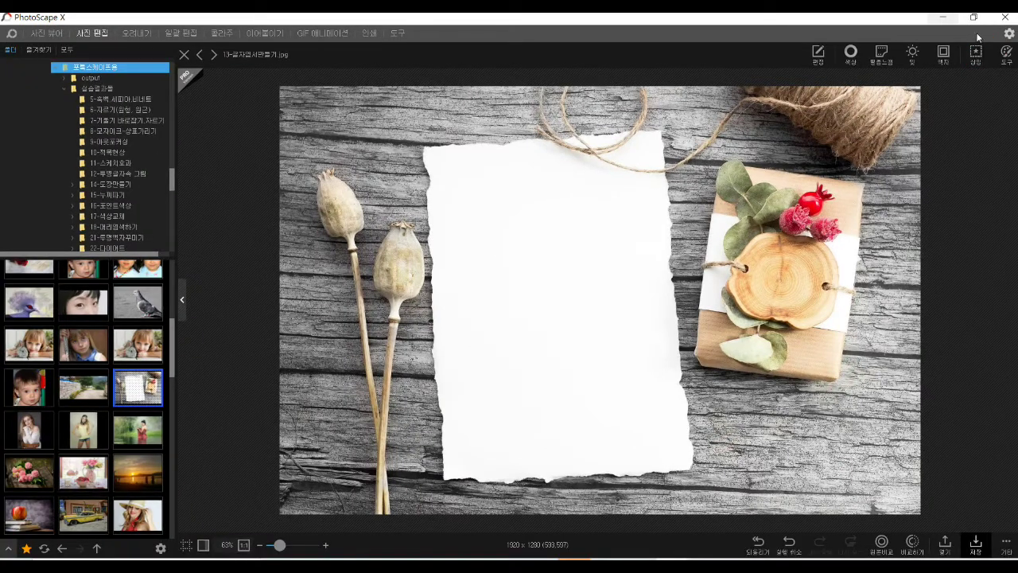
Add a text object to the postcard photo and select its placeholder wording.
click(975, 53)
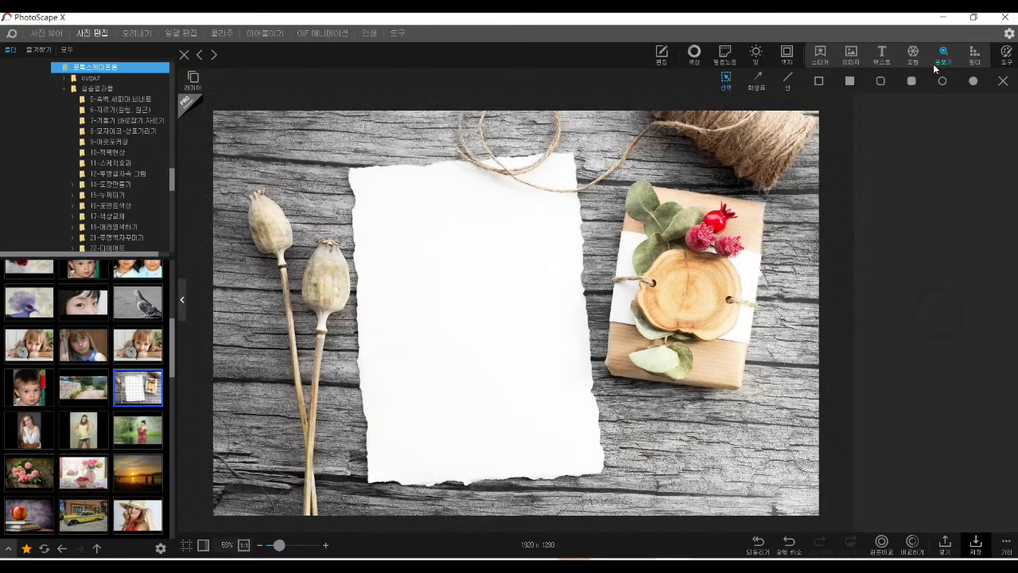
click(882, 53)
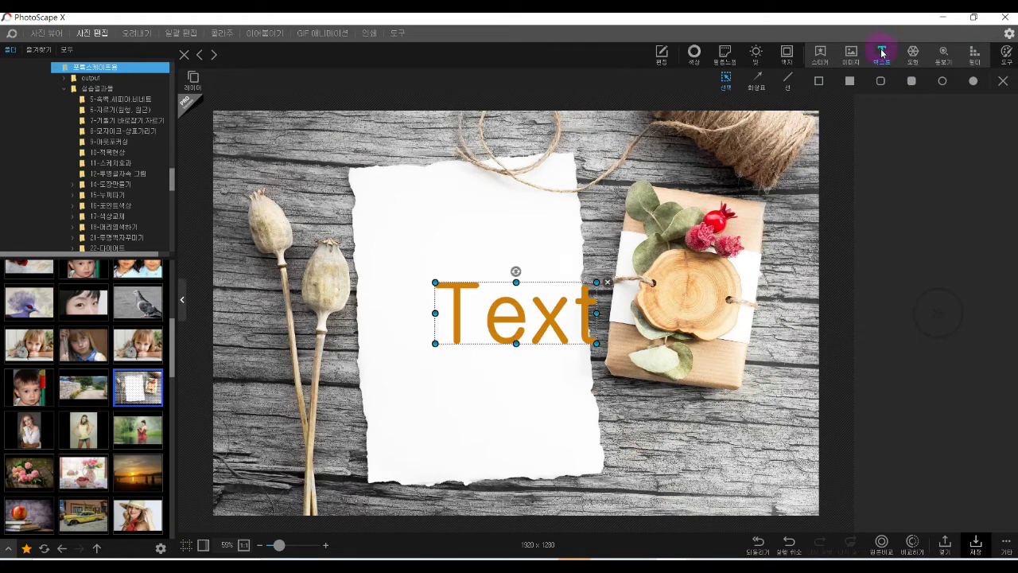
click(897, 137)
key(ctrl+a)
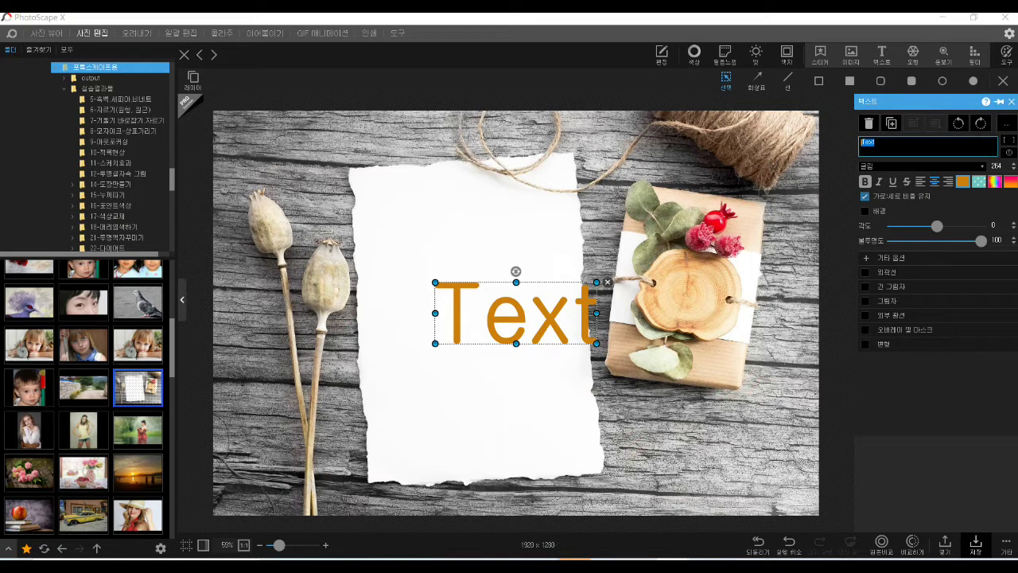
Switch to Notepad and copy the poem's title line, including the poet's name.
click(608, 558)
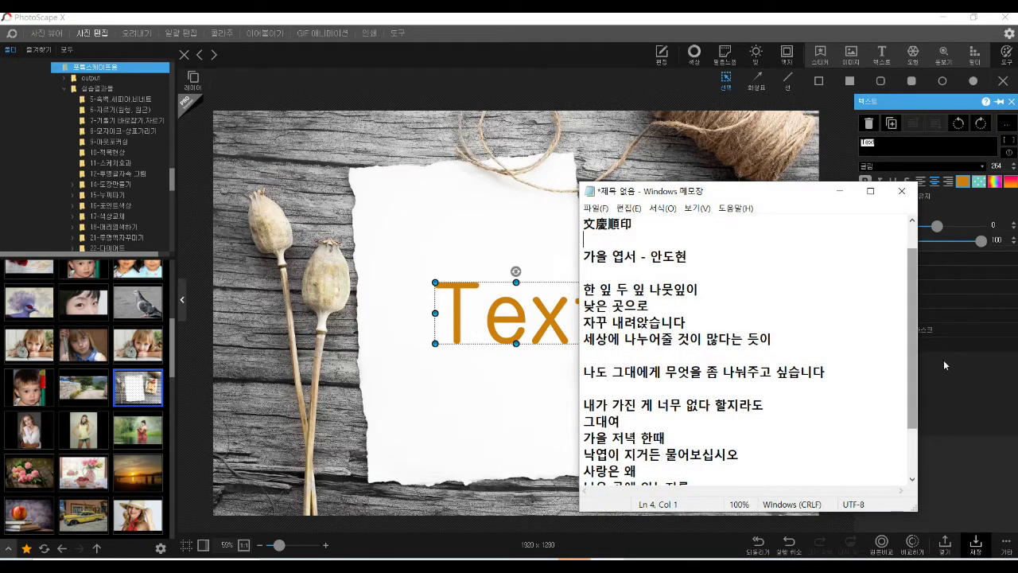
scroll(912, 347, down, 1)
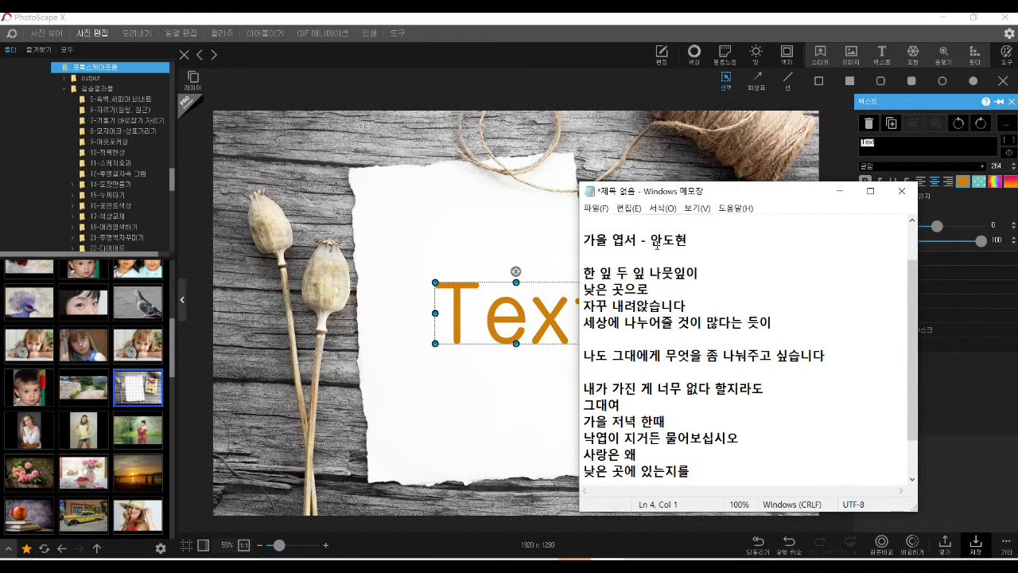
drag(699, 240, 582, 239)
key(ctrl+c)
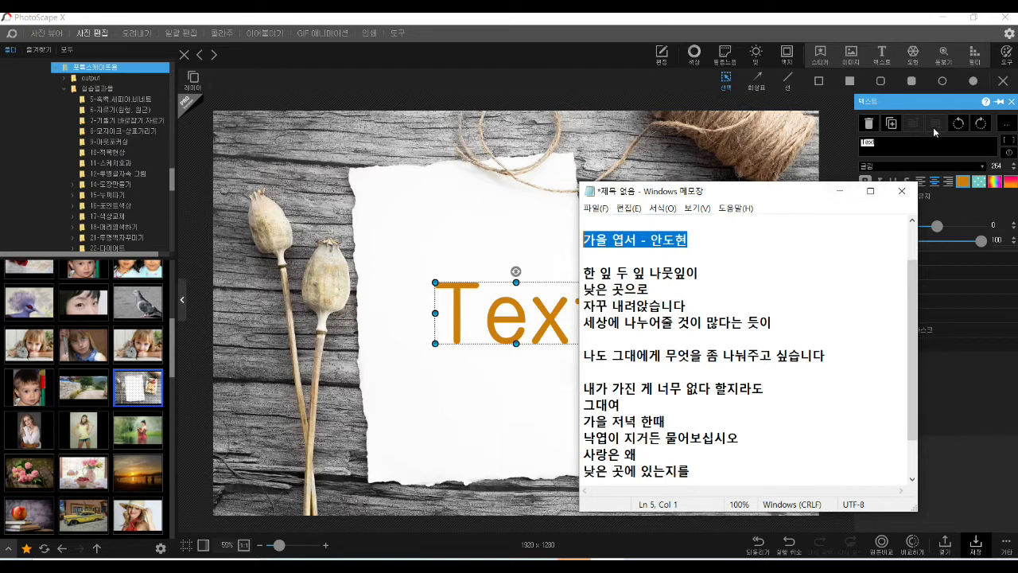
Back in PhotoScape X, replace the placeholder with the copied title line and trim it to "가을 엽서".
click(901, 148)
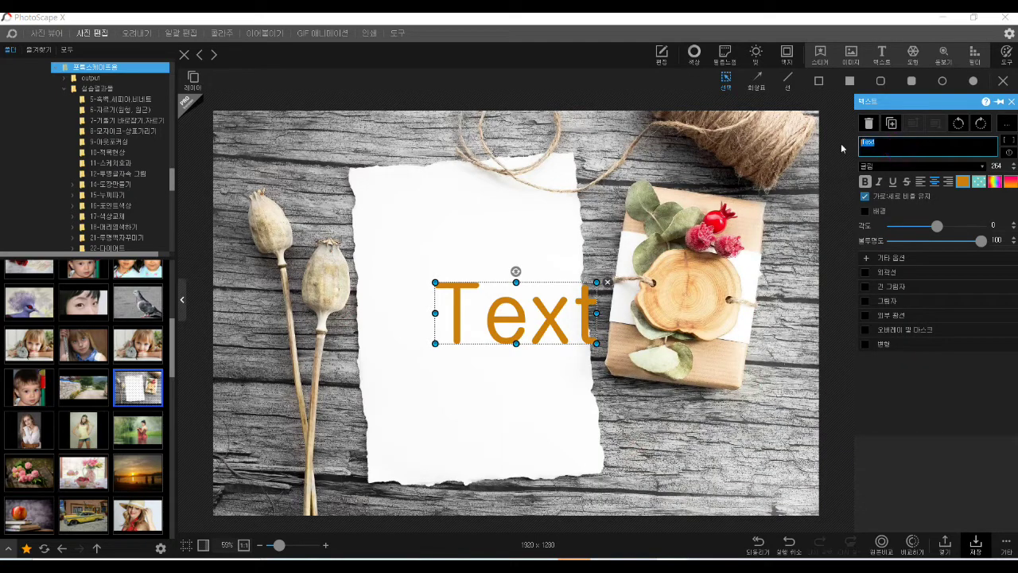
key(ctrl+v)
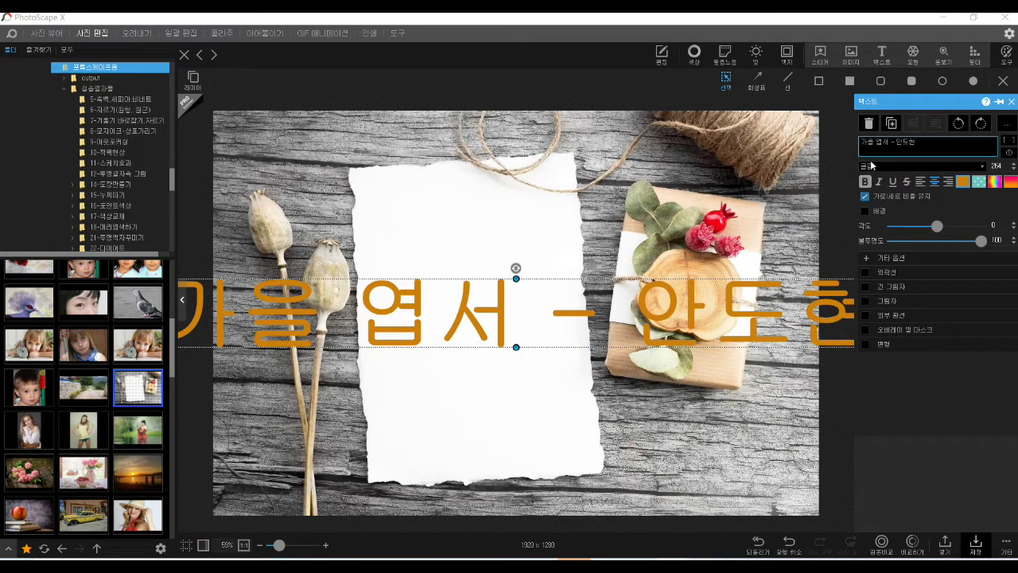
key(BackSpace)
key(BackSpace)
key(BackSpace)
key(BackSpace)
key(BackSpace)
key(BackSpace)
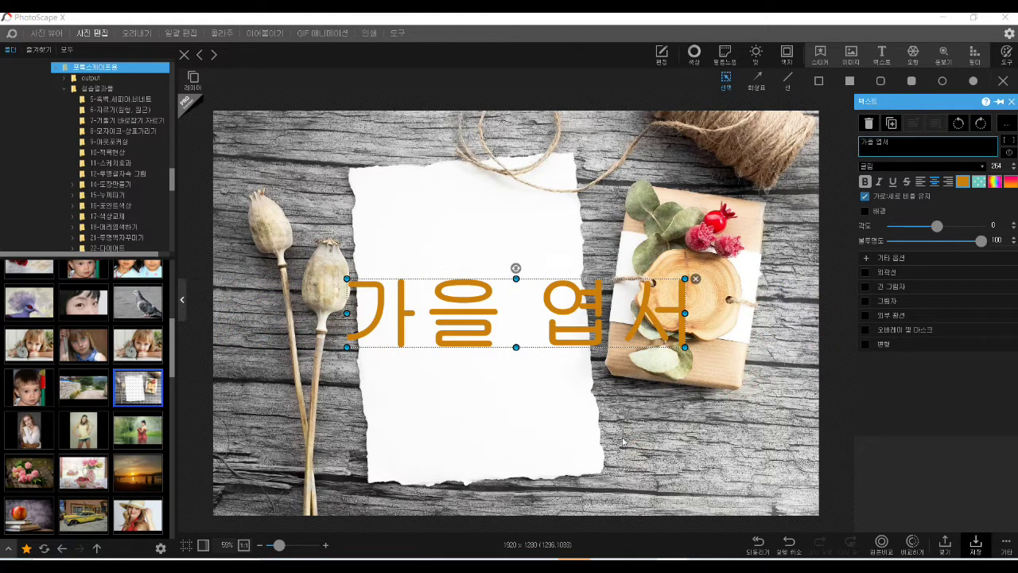
Shrink the title to font size 74 and tilt it to an angle of -3 at the paper's upper-left area.
click(584, 418)
click(586, 330)
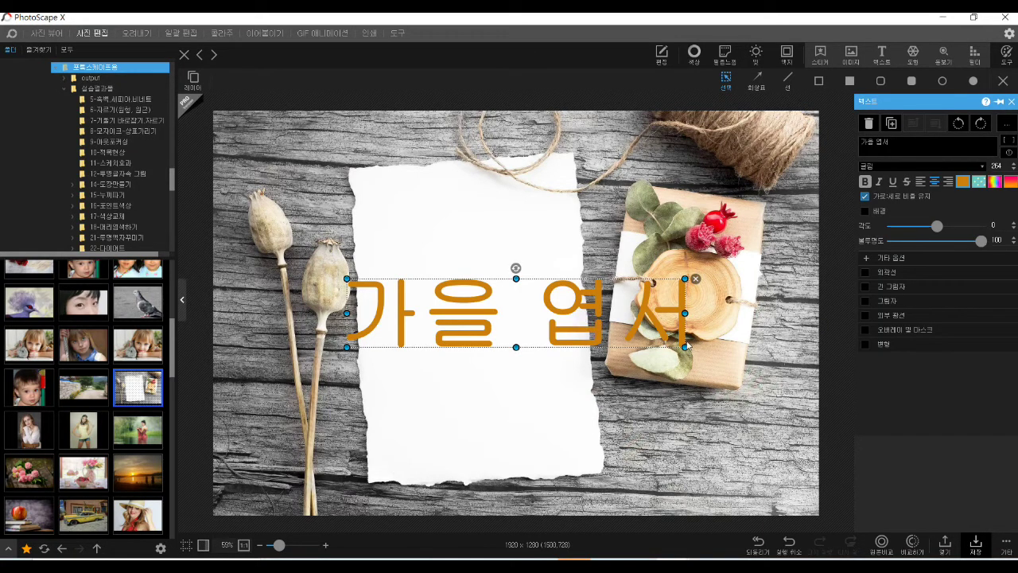
drag(685, 347, 464, 219)
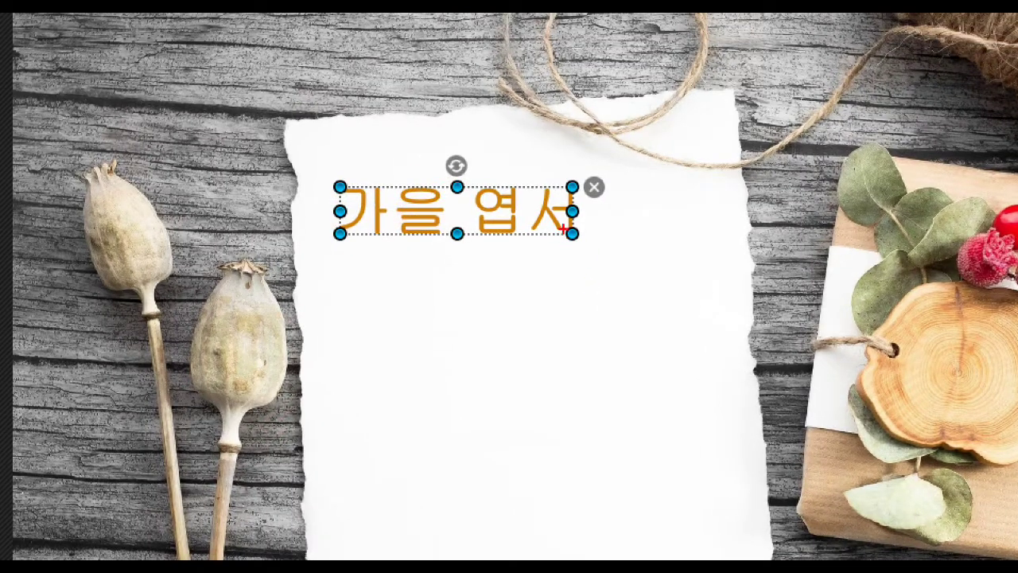
mouse_move(564, 228)
mouse_down()
mouse_move(617, 270)
mouse_move(610, 252)
mouse_move(637, 291)
mouse_move(563, 301)
mouse_up()
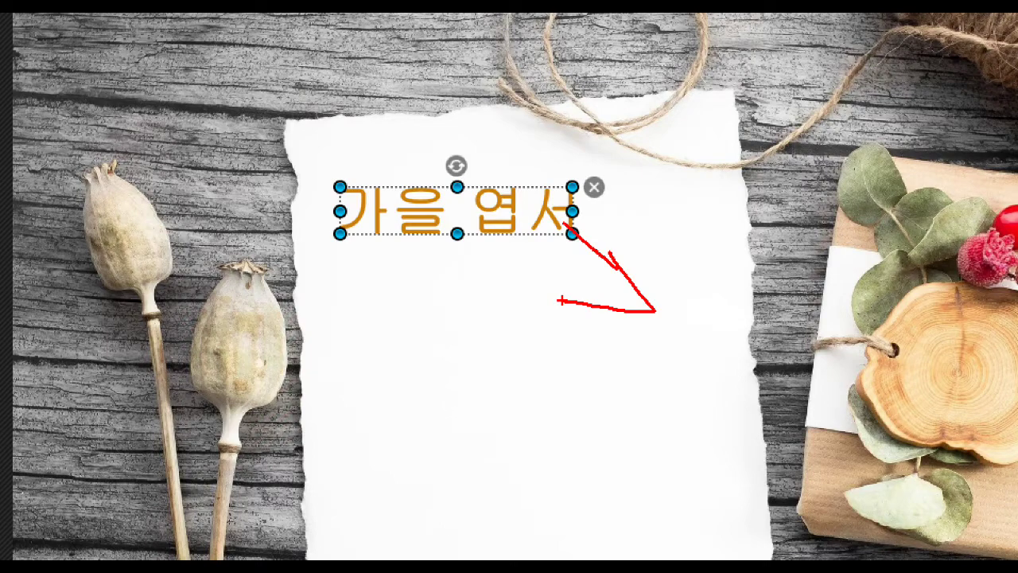
mouse_move(469, 141)
mouse_down()
mouse_move(437, 157)
mouse_move(447, 183)
mouse_move(475, 182)
mouse_up()
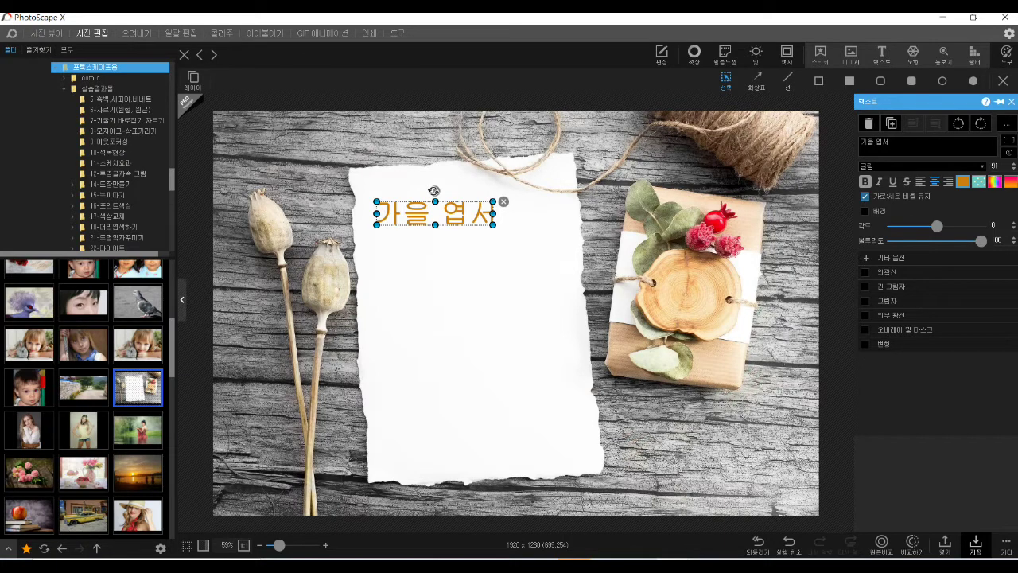
drag(433, 190, 474, 206)
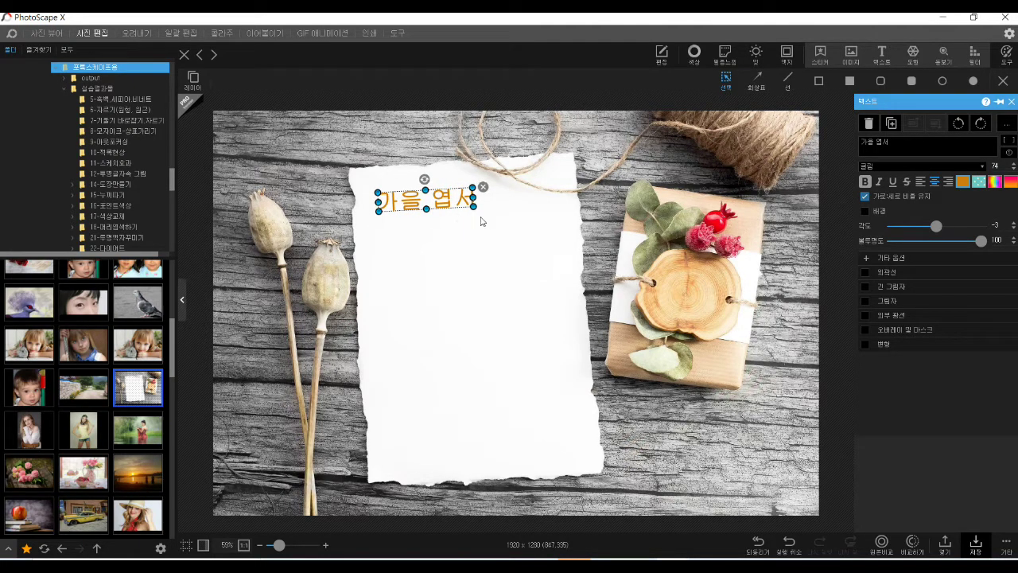
click(488, 229)
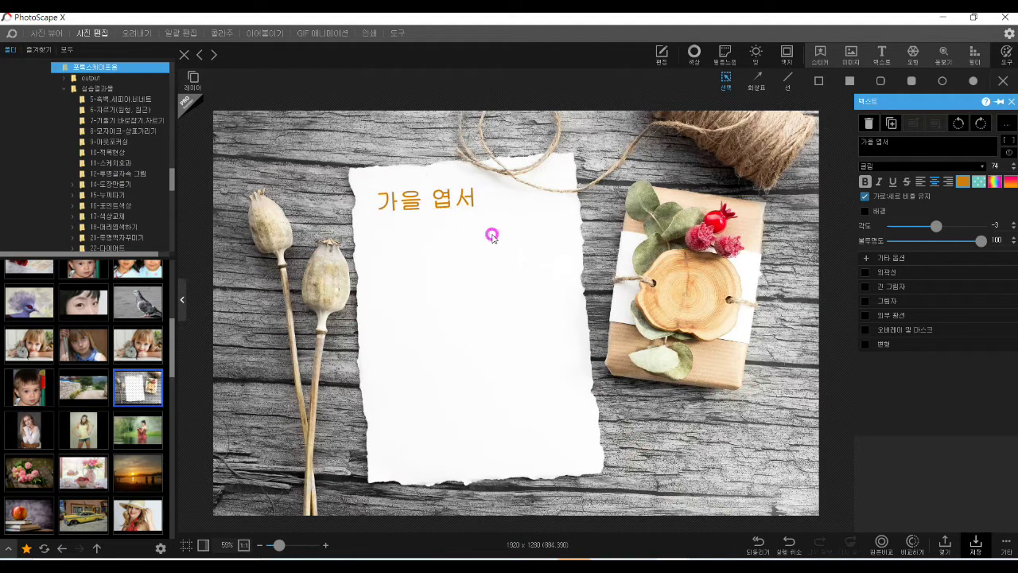
click(443, 204)
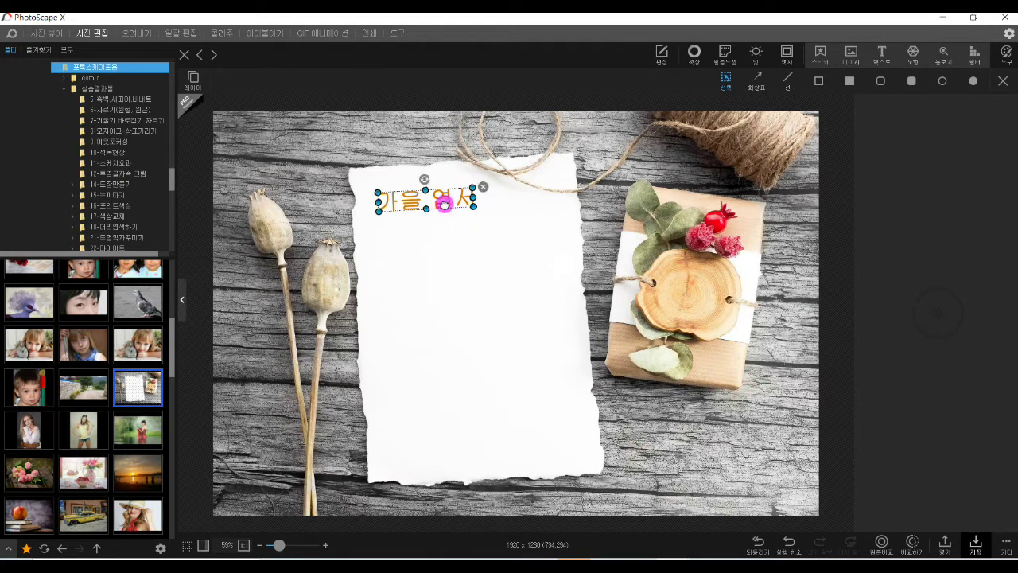
click(473, 263)
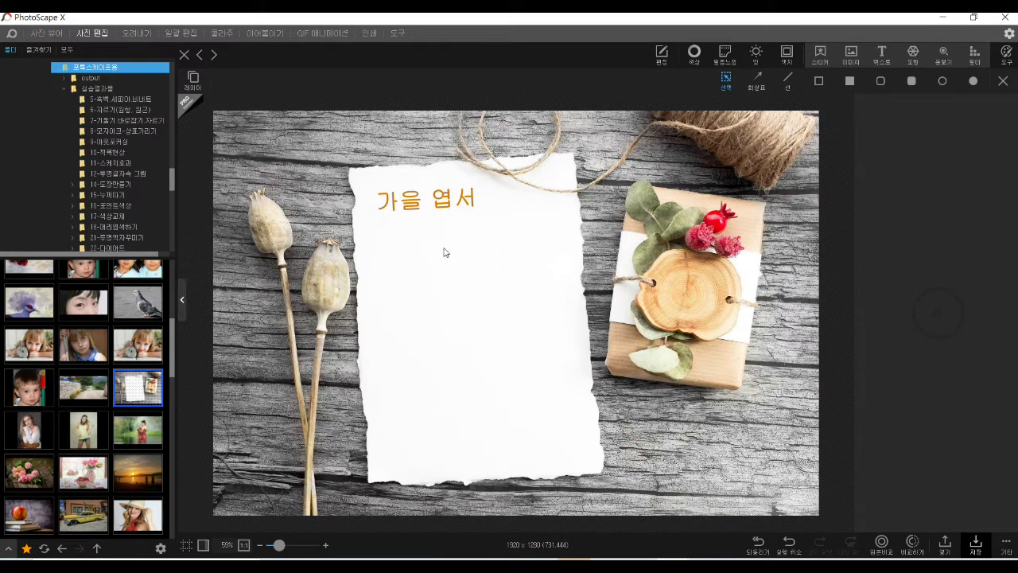
click(469, 265)
Add a second text object to the photo and copy all of the poem's verses below the title from Notepad.
click(878, 52)
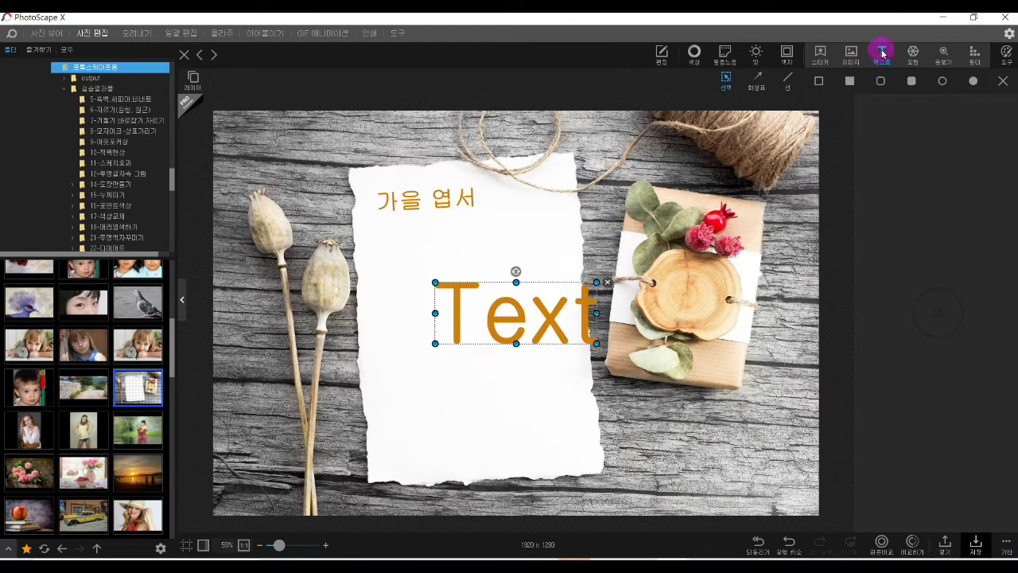
click(894, 151)
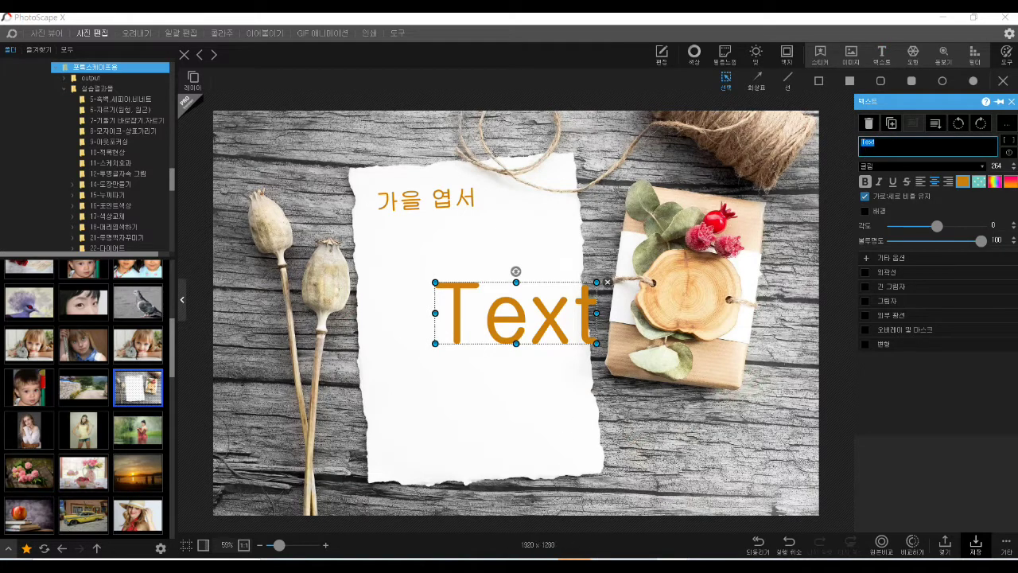
key(alt+Tab)
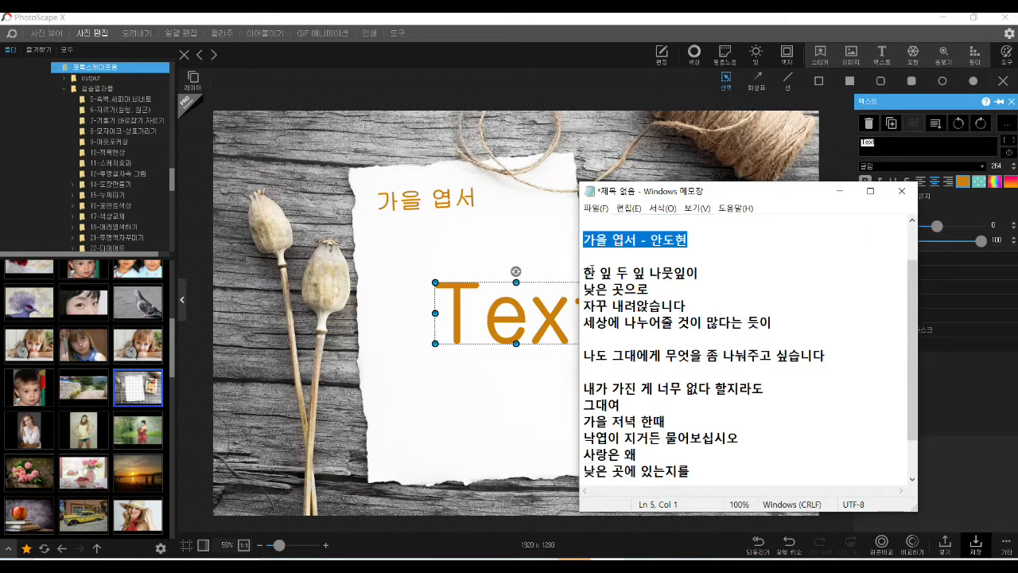
drag(583, 273, 710, 468)
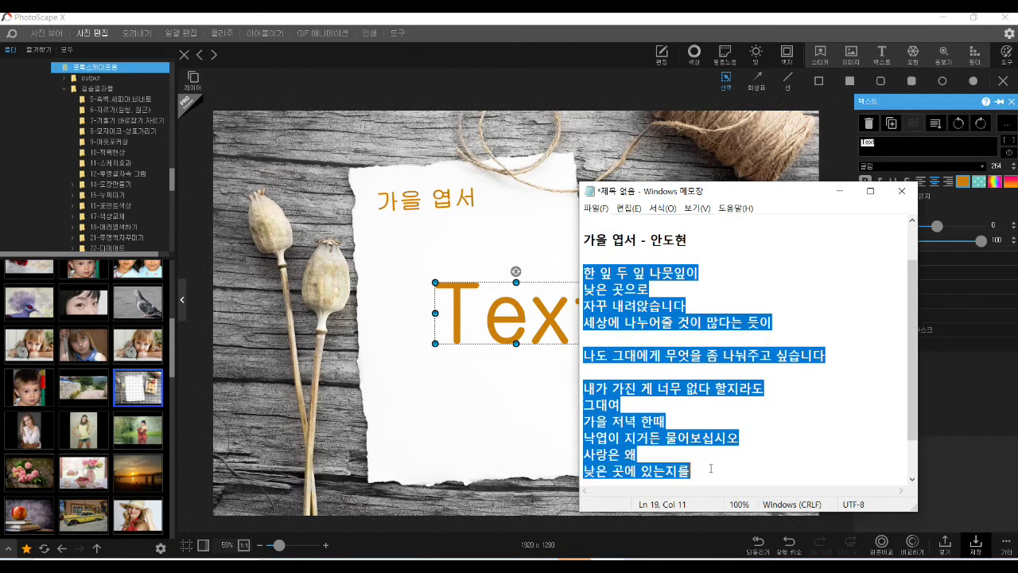
scroll(728, 374, down, 1)
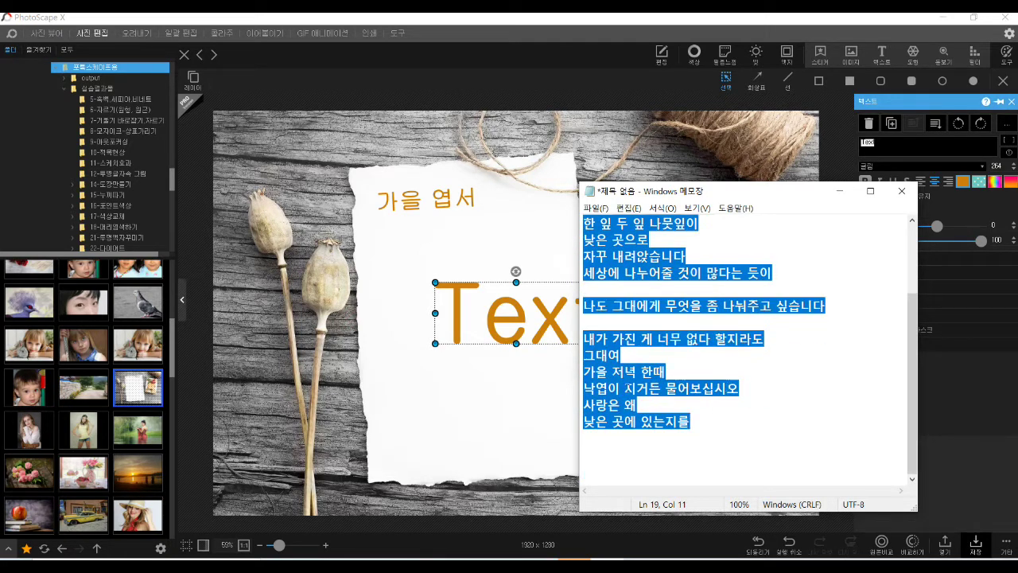
right_click(612, 384)
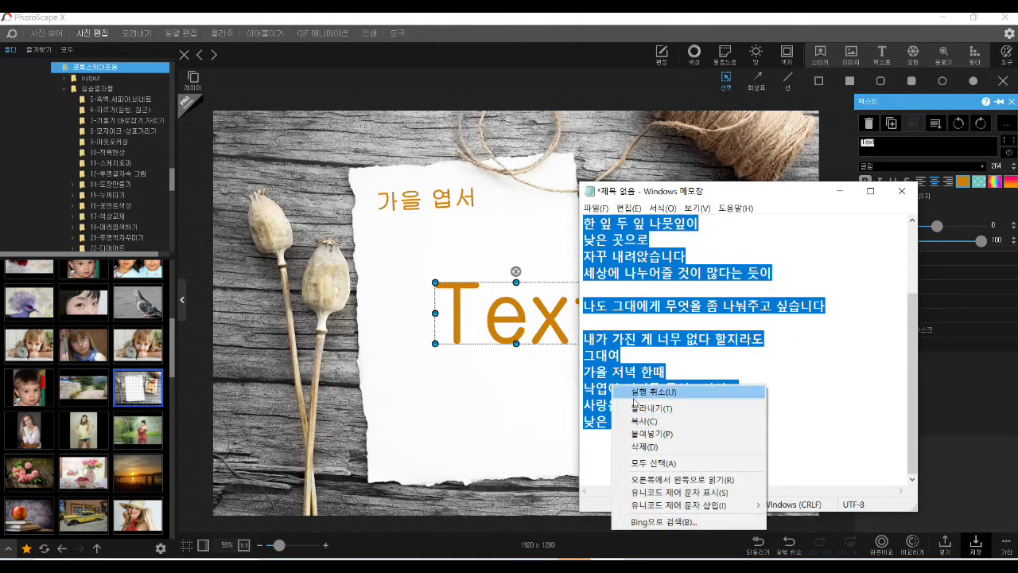
click(645, 422)
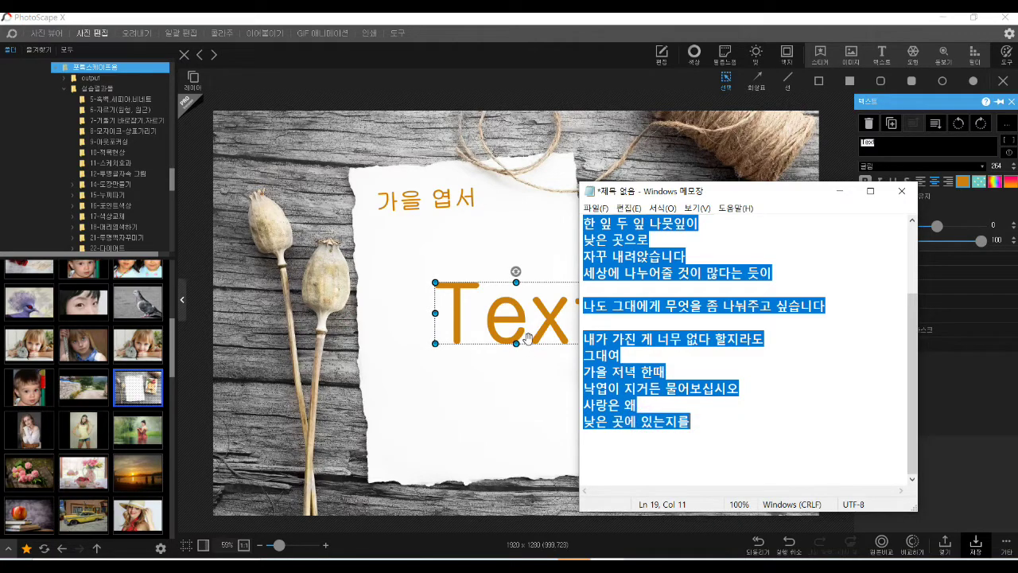
Replace the second text object's placeholder with the copied poem verses.
click(524, 338)
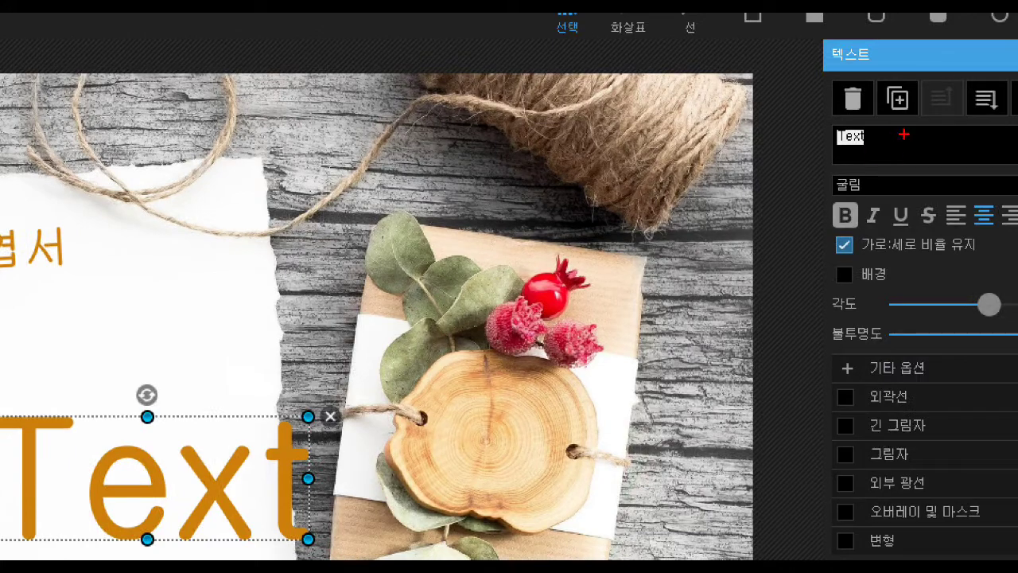
mouse_move(891, 138)
mouse_down()
mouse_move(881, 149)
mouse_move(836, 139)
mouse_up()
key(Escape)
click(900, 144)
key(BackSpace)
key(BackSpace)
key(BackSpace)
key(BackSpace)
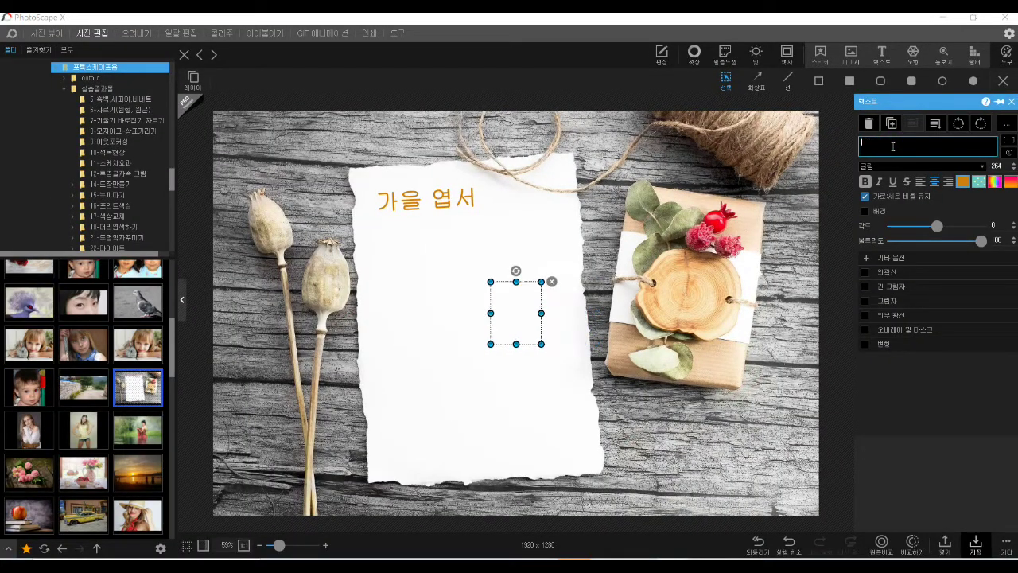
key(ctrl+v)
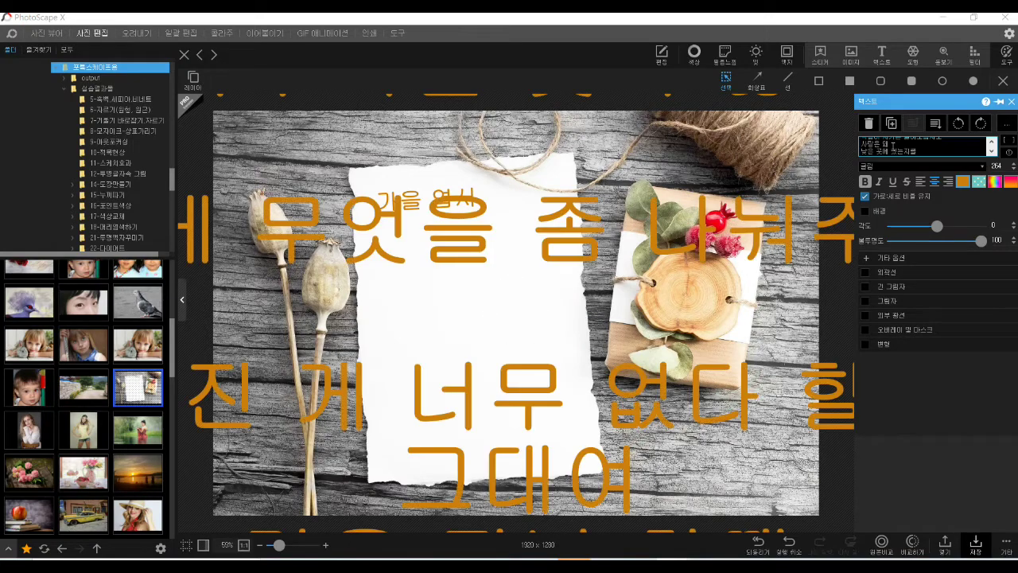
Reduce the poem text's font size to 50.
drag(720, 215, 554, 297)
drag(717, 164, 646, 229)
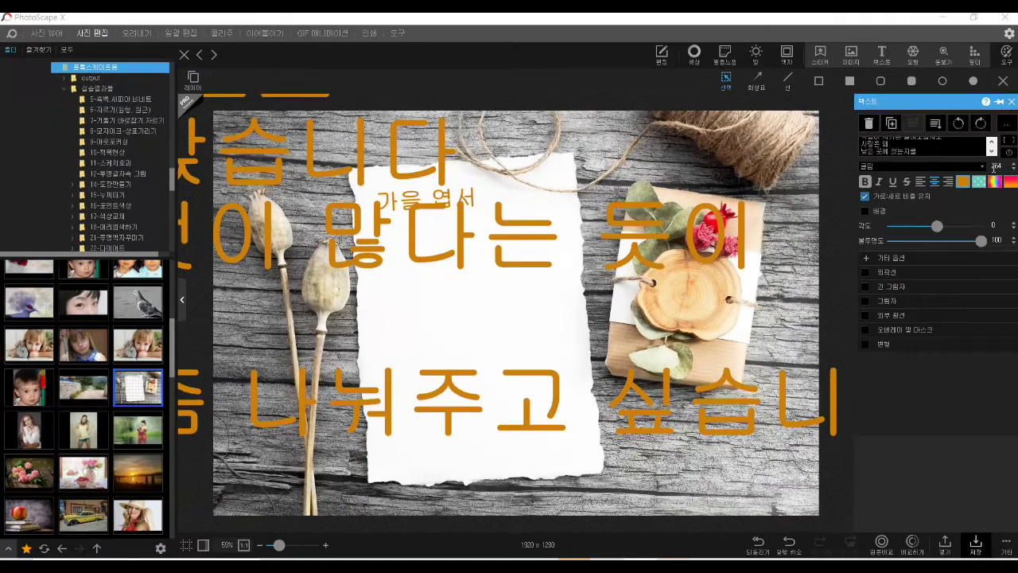
text(9)
key(Return)
text(0)
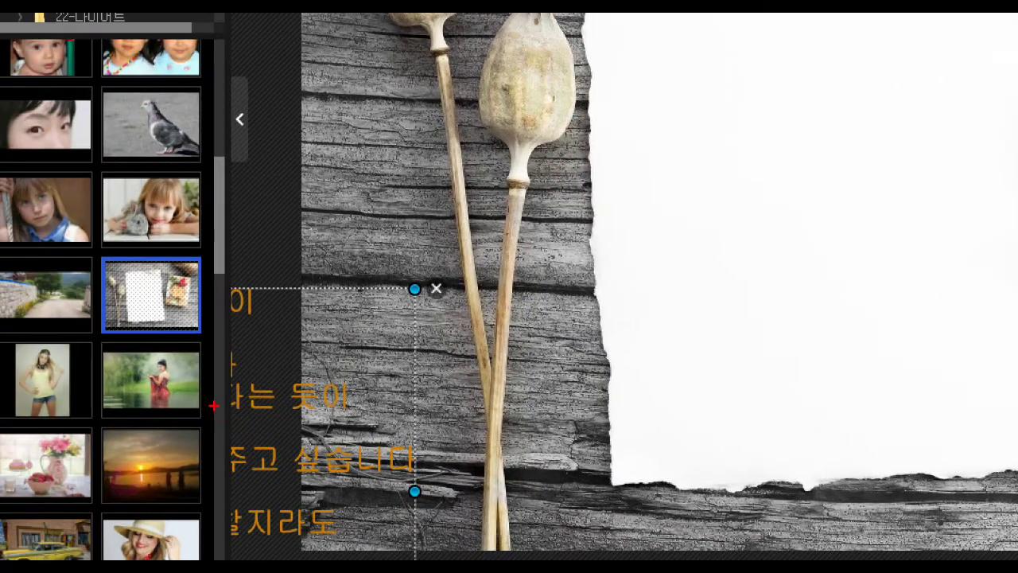
Move the poem text from the photo's lower-left edge onto the white paper, below the title.
mouse_move(195, 421)
mouse_down()
mouse_move(196, 455)
mouse_move(260, 392)
mouse_up()
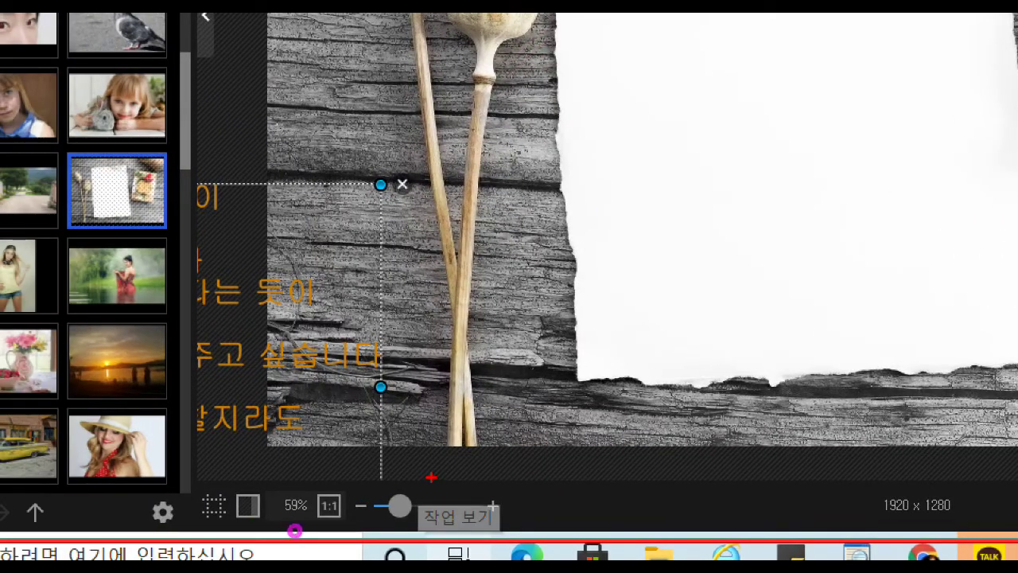
mouse_move(430, 476)
mouse_down()
mouse_move(390, 477)
mouse_move(339, 504)
mouse_move(358, 537)
mouse_move(422, 546)
mouse_move(490, 482)
mouse_move(393, 465)
mouse_up()
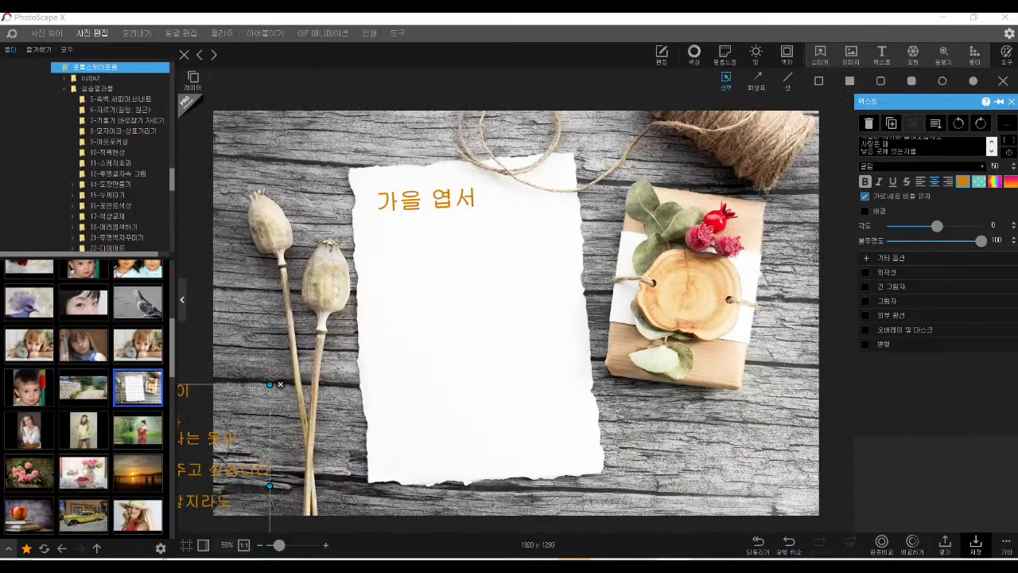
drag(278, 544, 273, 545)
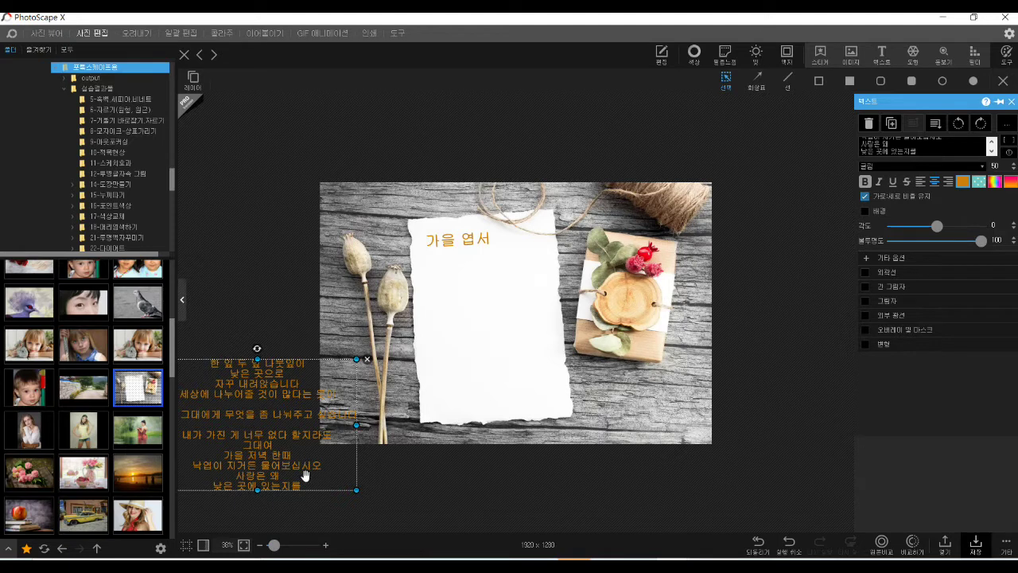
drag(262, 420, 480, 334)
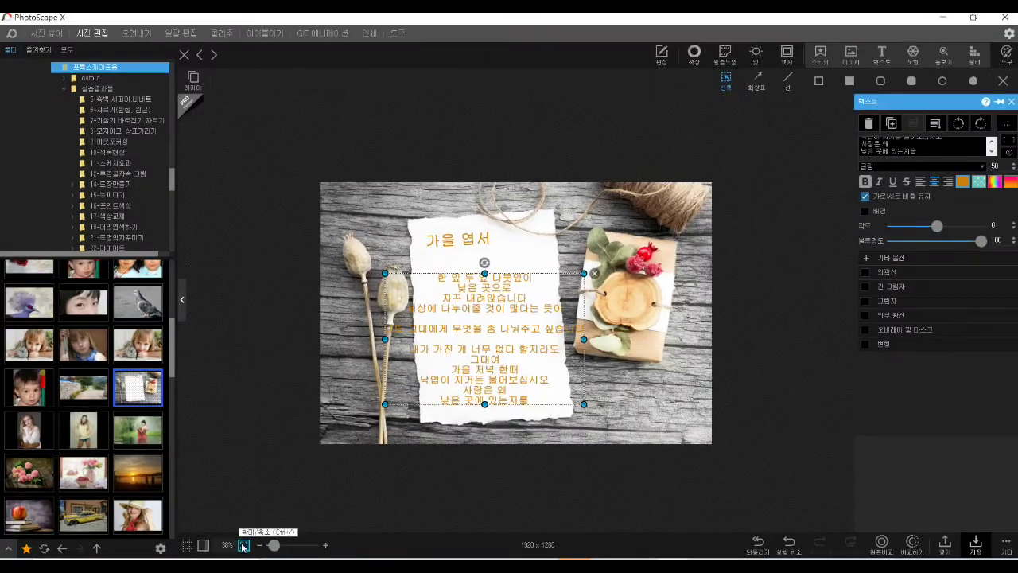
click(243, 546)
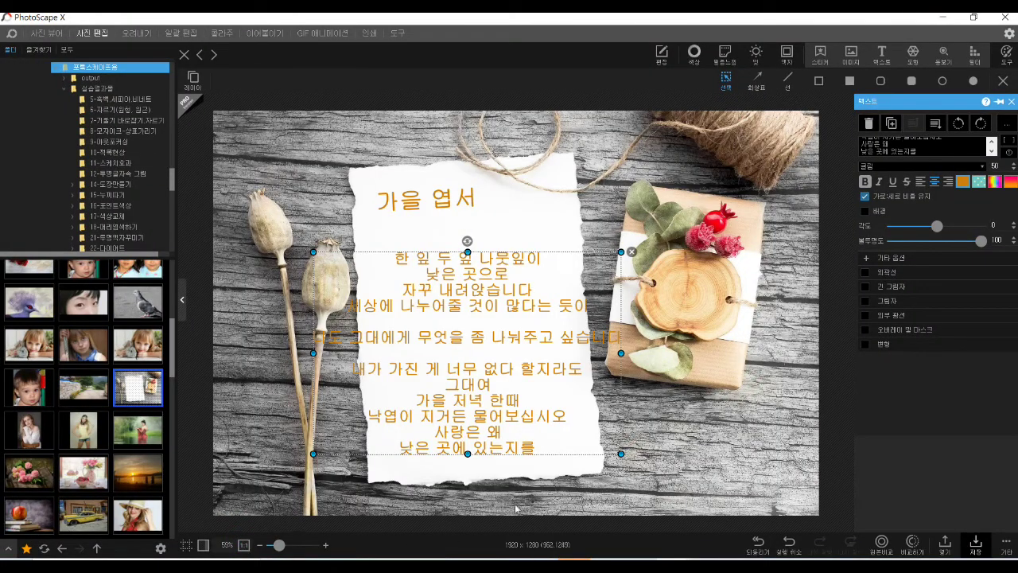
drag(494, 421, 514, 405)
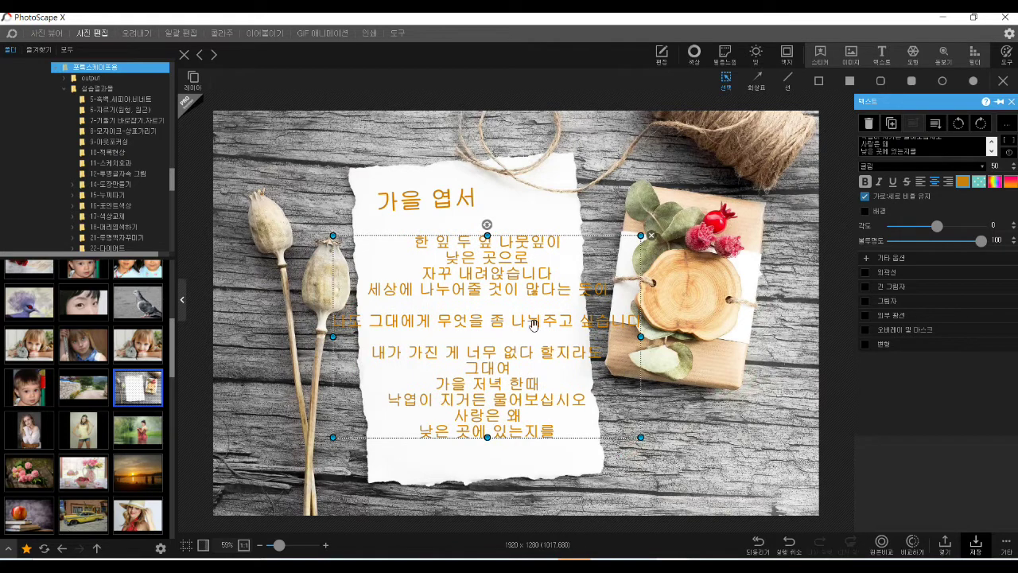
Tilt the poem text to an angle of about -4° to follow the slant of the white paper.
drag(486, 224, 479, 224)
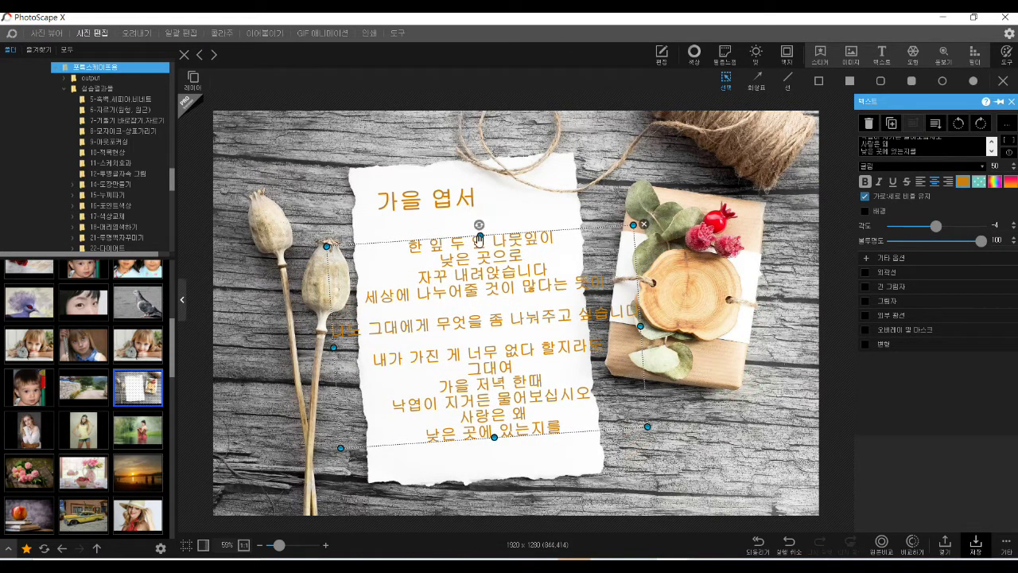
drag(479, 225, 479, 223)
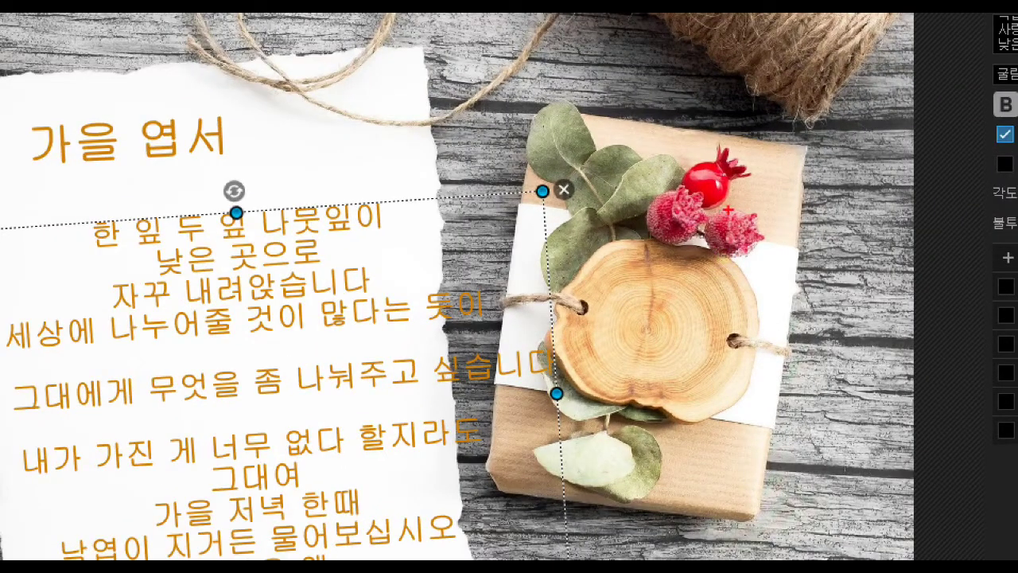
mouse_move(727, 209)
mouse_down()
mouse_move(716, 153)
mouse_move(686, 187)
mouse_move(736, 163)
mouse_up()
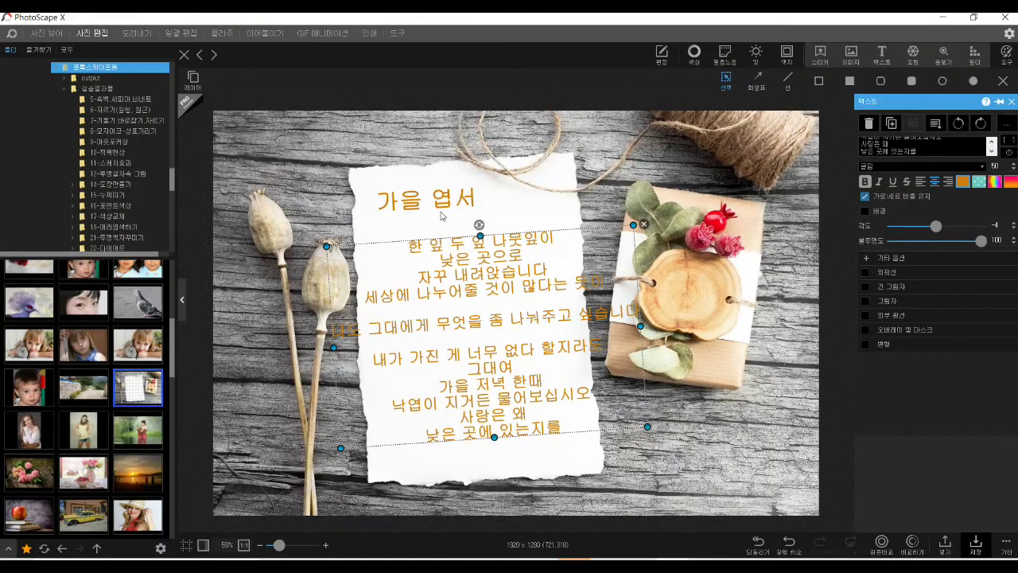
Recolour the title "가을 엽서" red by sampling the berries on the gift box with the eyedropper.
click(445, 206)
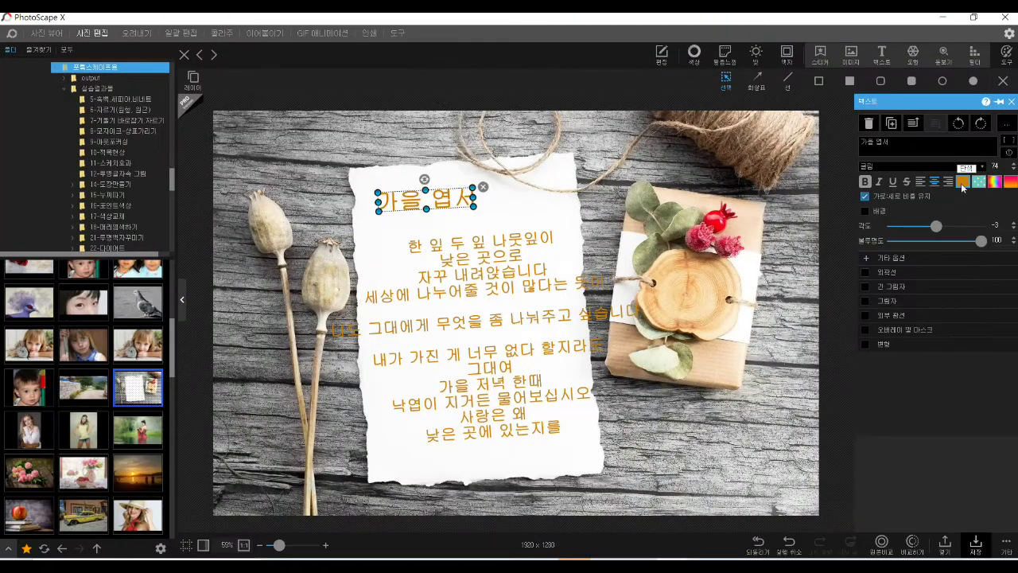
click(903, 173)
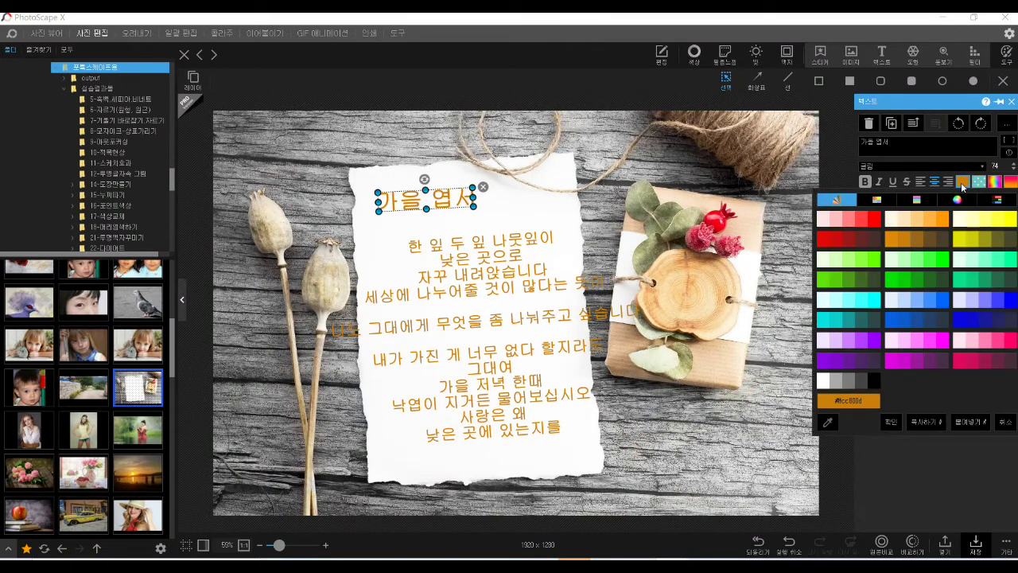
click(874, 220)
click(845, 400)
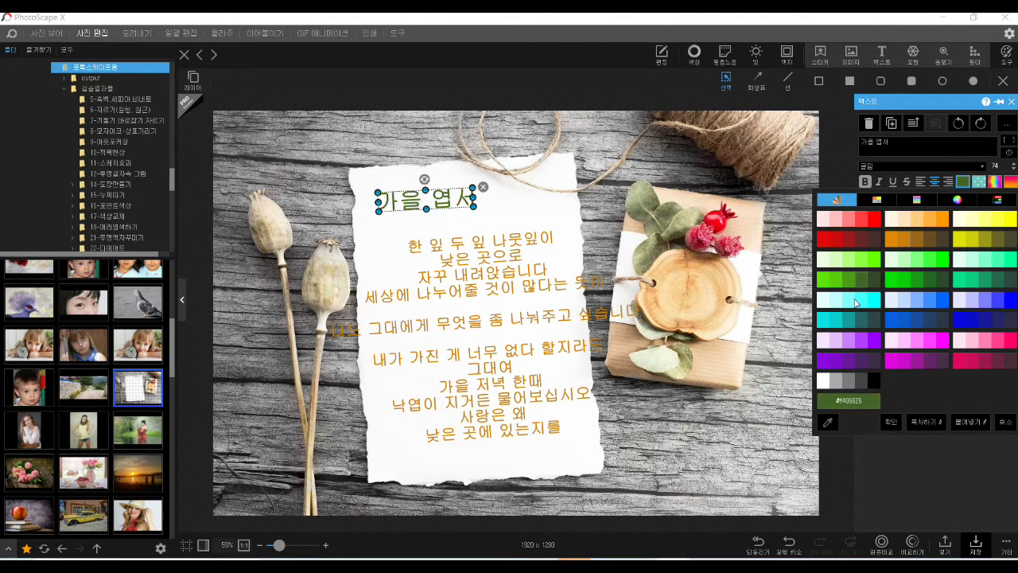
click(827, 422)
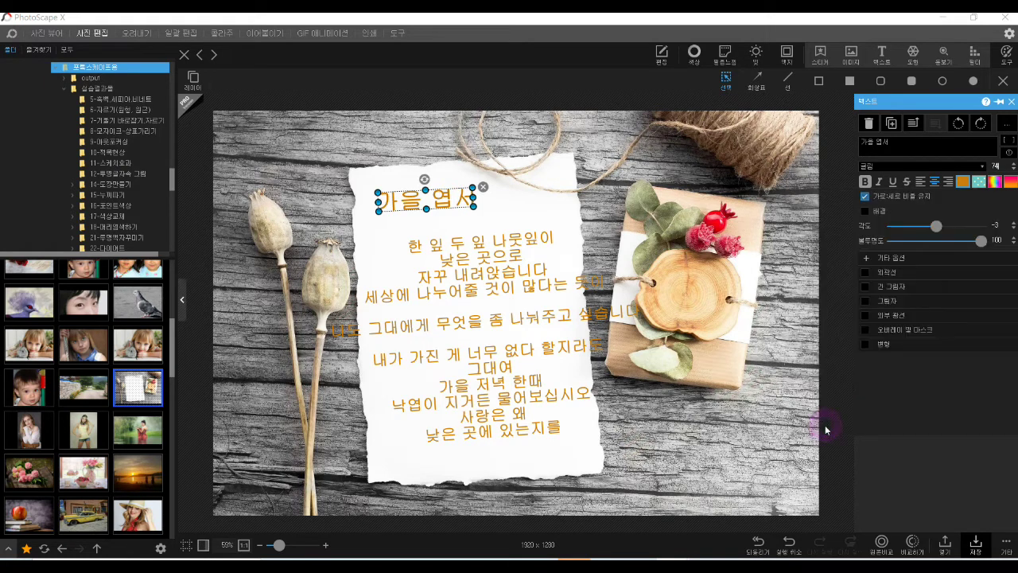
click(718, 224)
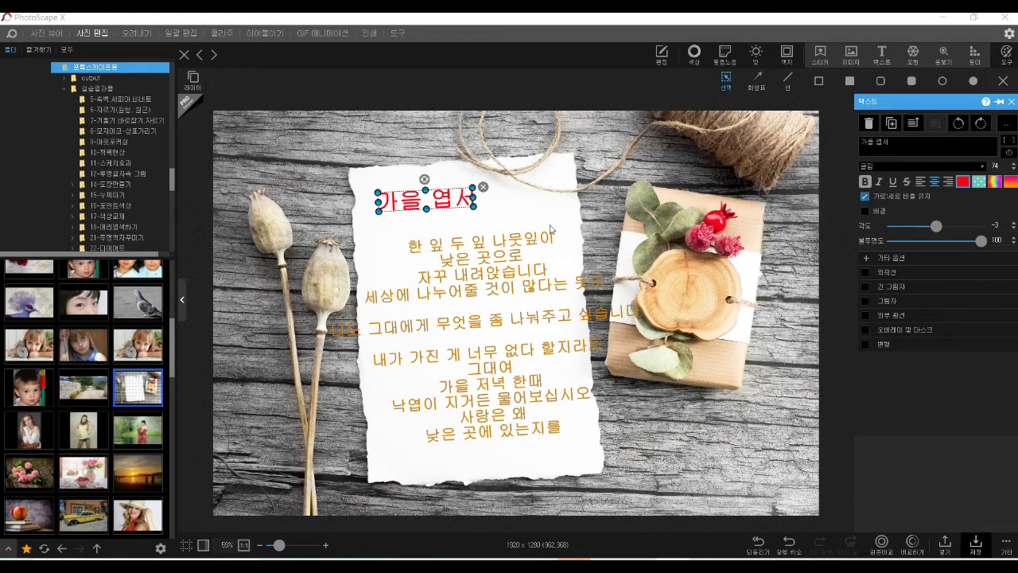
Change the title's font to 상상토끼 정묵바위 and nudge the title slightly up on the paper.
click(980, 167)
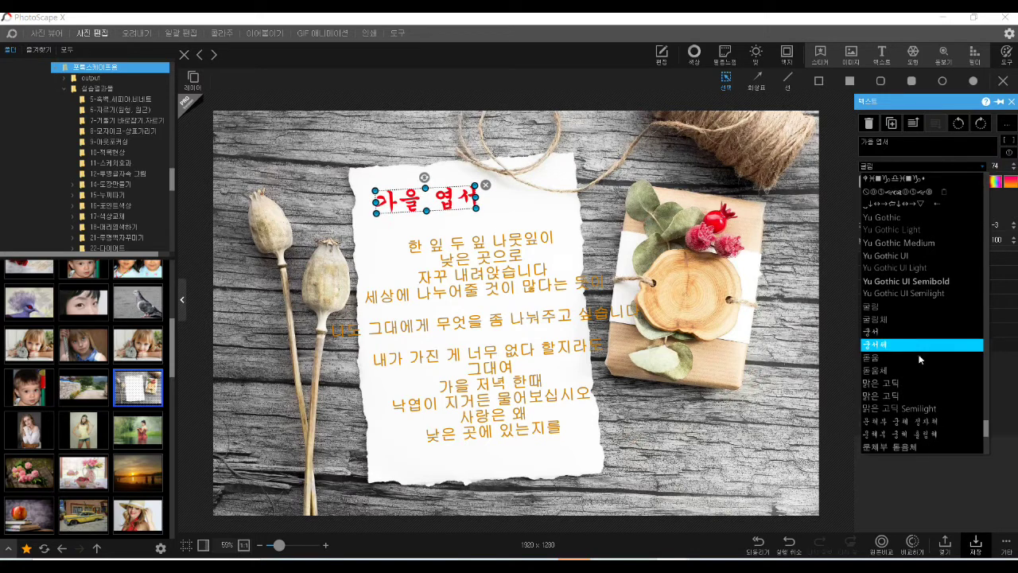
scroll(919, 360, down, 1)
scroll(919, 359, down, 3)
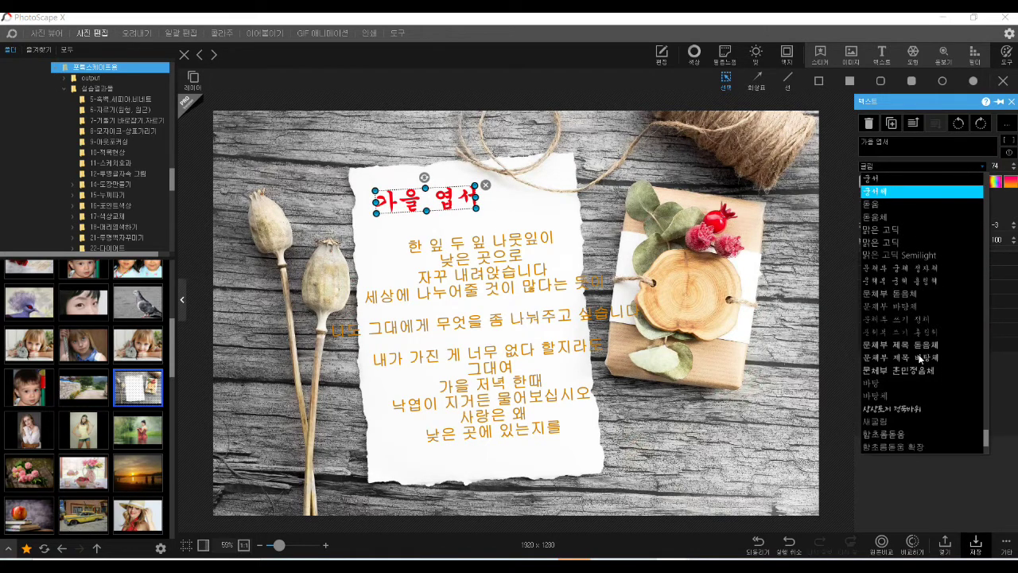
scroll(920, 359, down, 2)
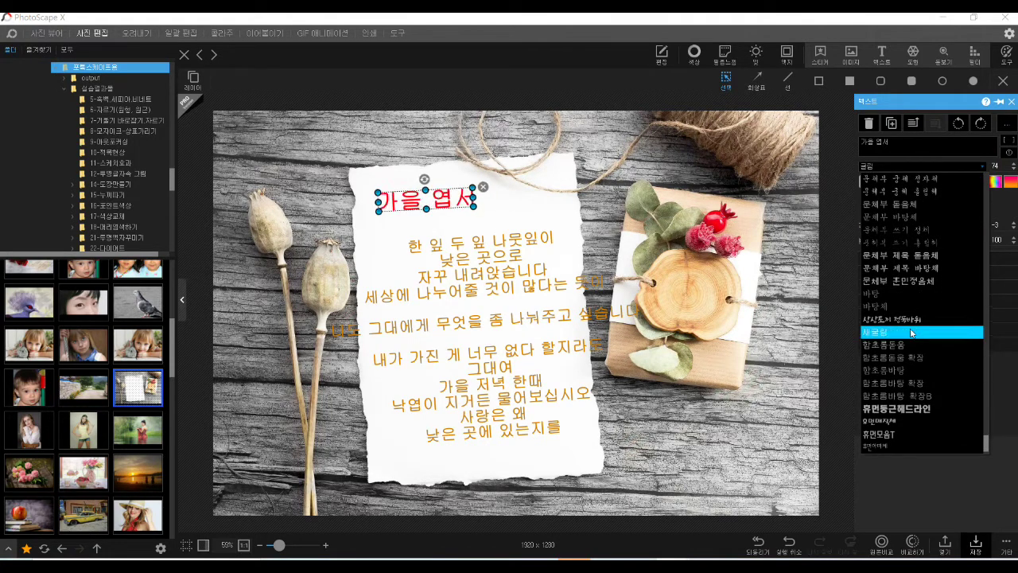
click(902, 319)
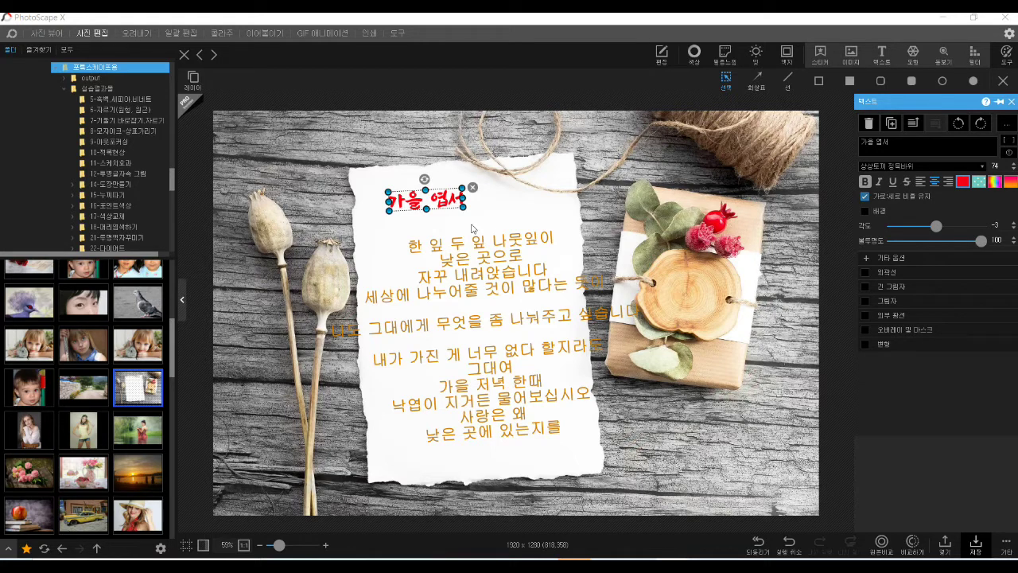
click(447, 201)
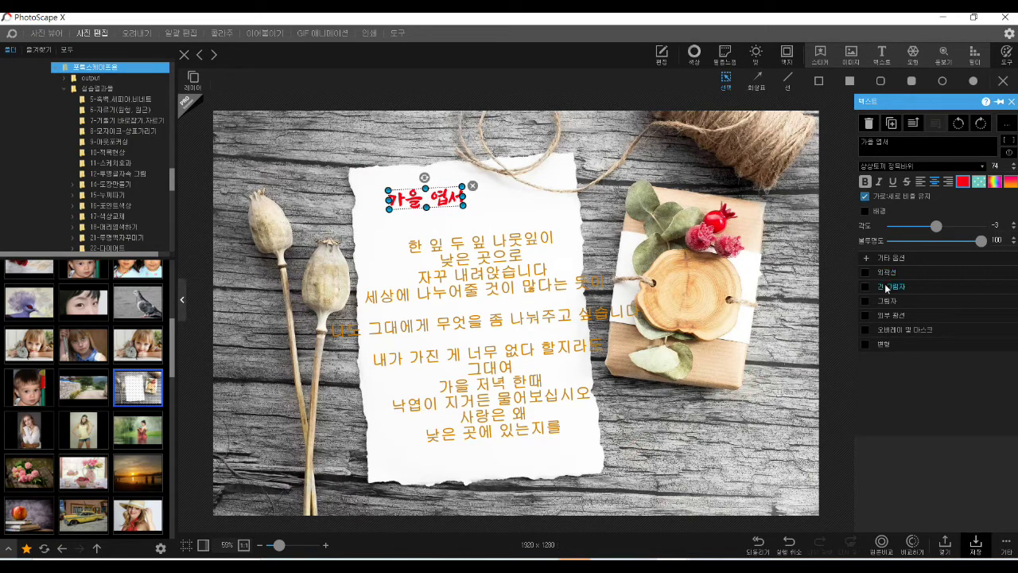
Add an orange outline to the title and enlarge the title slightly.
click(864, 273)
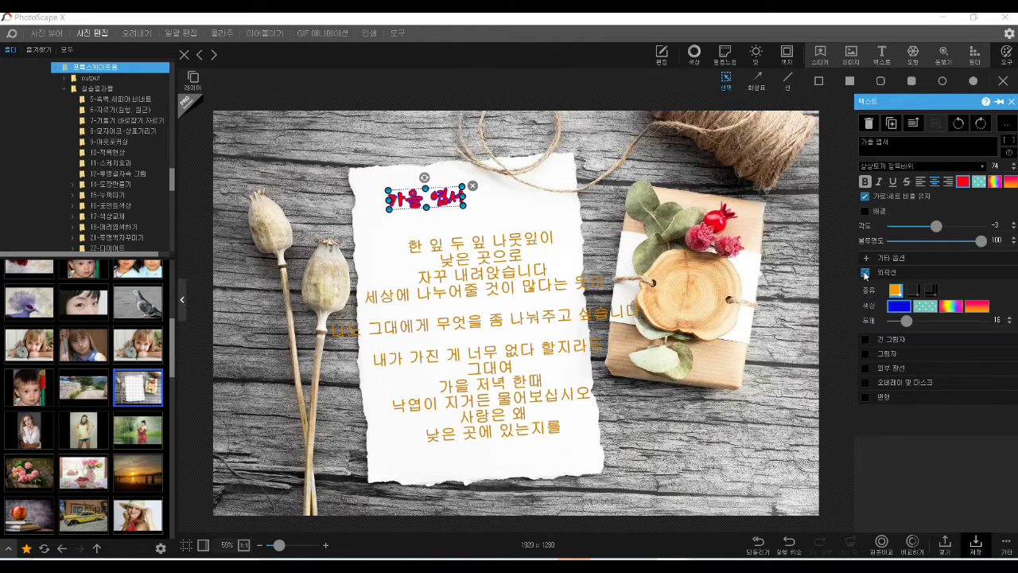
click(905, 309)
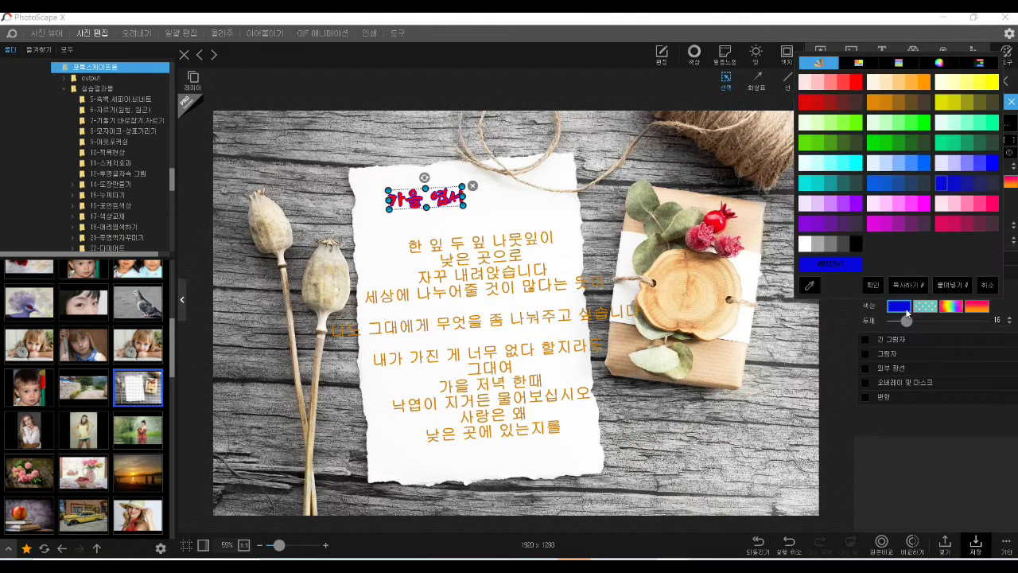
click(833, 158)
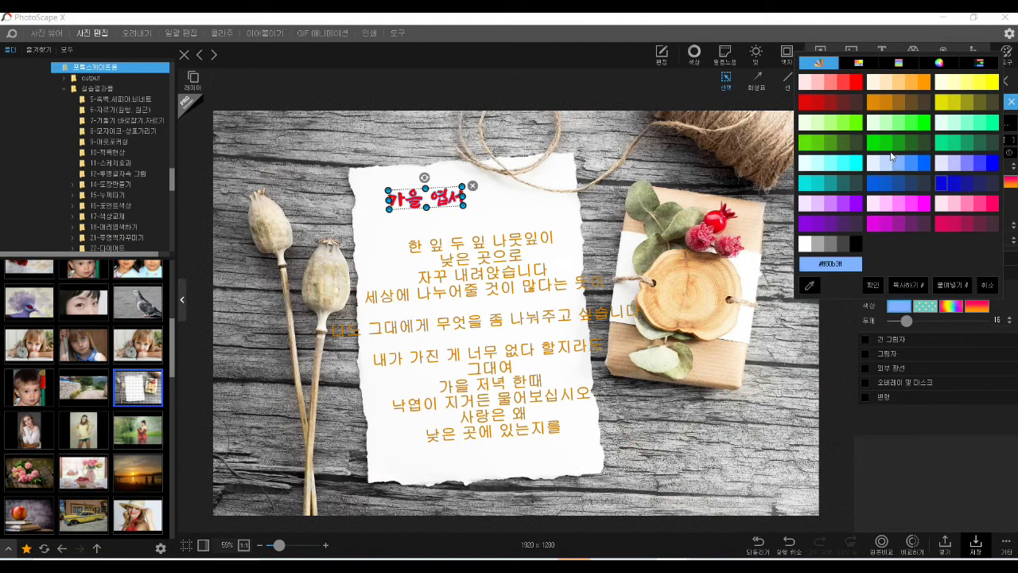
click(874, 102)
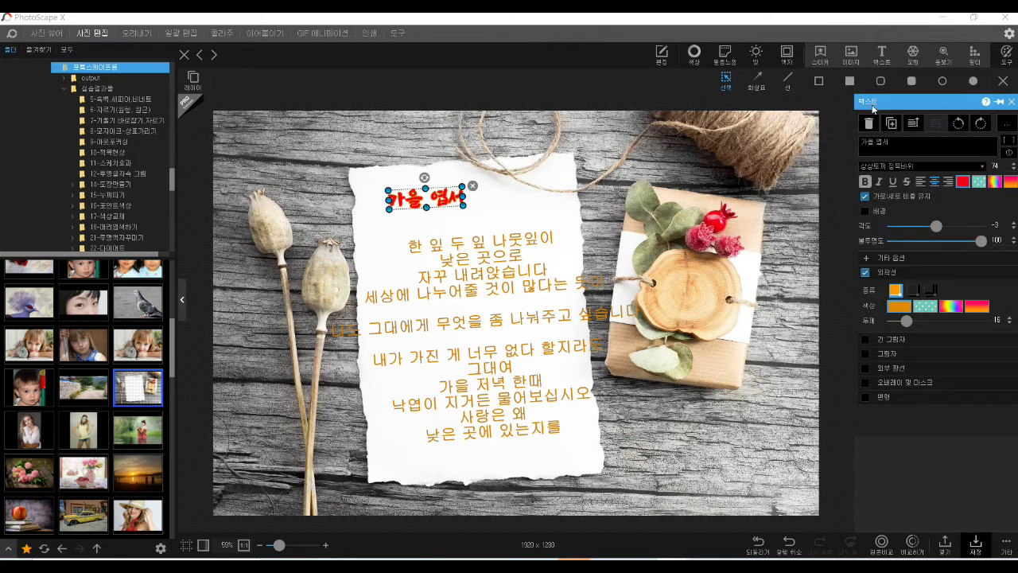
click(854, 281)
click(472, 209)
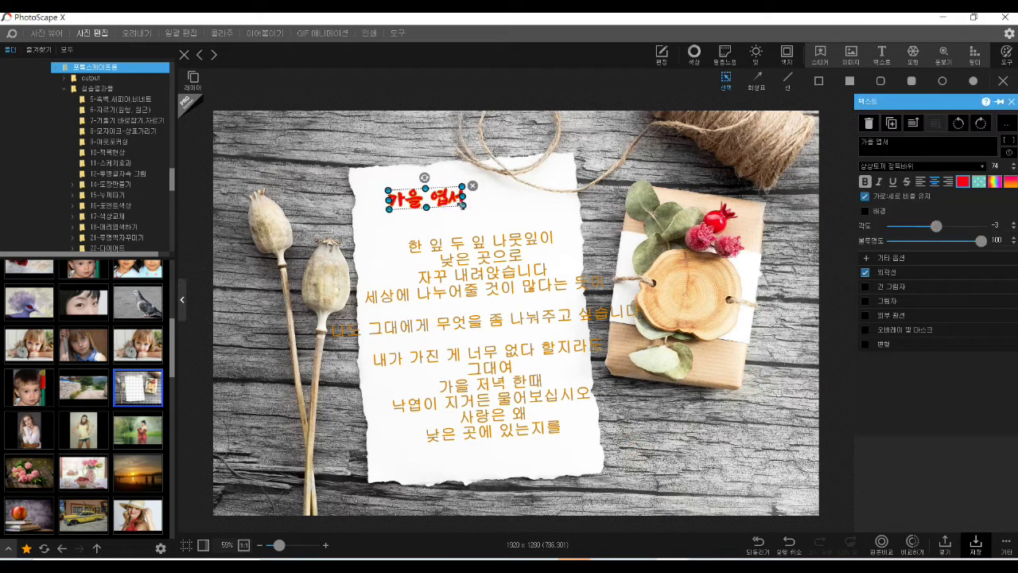
drag(463, 206, 486, 224)
Shrink the poem text to about size 31 so it fits within the paper's width, and tilt it to -5°.
click(484, 265)
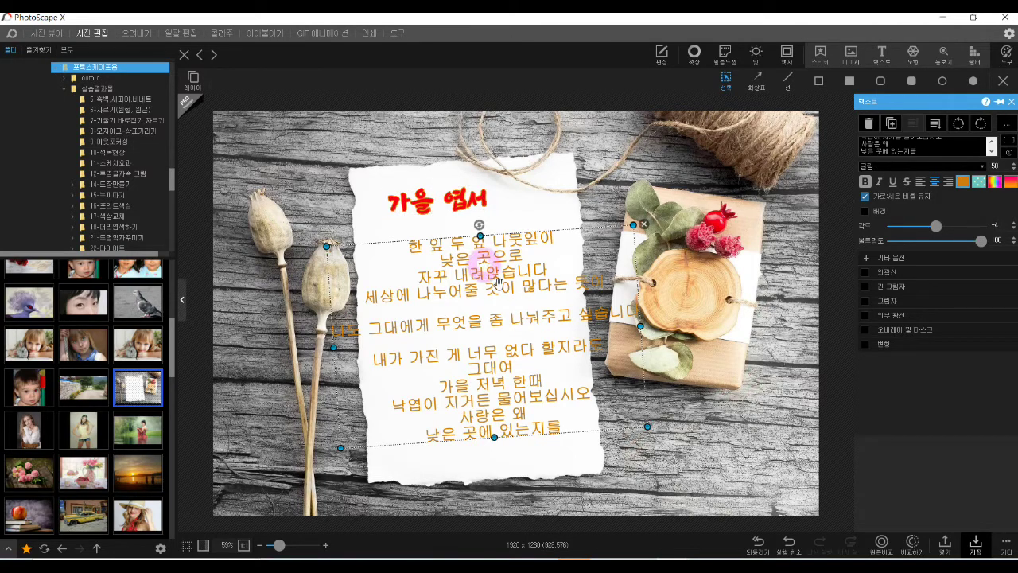
mouse_move(495, 289)
mouse_down()
mouse_move(535, 288)
mouse_move(483, 295)
mouse_move(483, 271)
mouse_move(487, 289)
mouse_up()
drag(638, 428, 512, 346)
drag(442, 306, 499, 307)
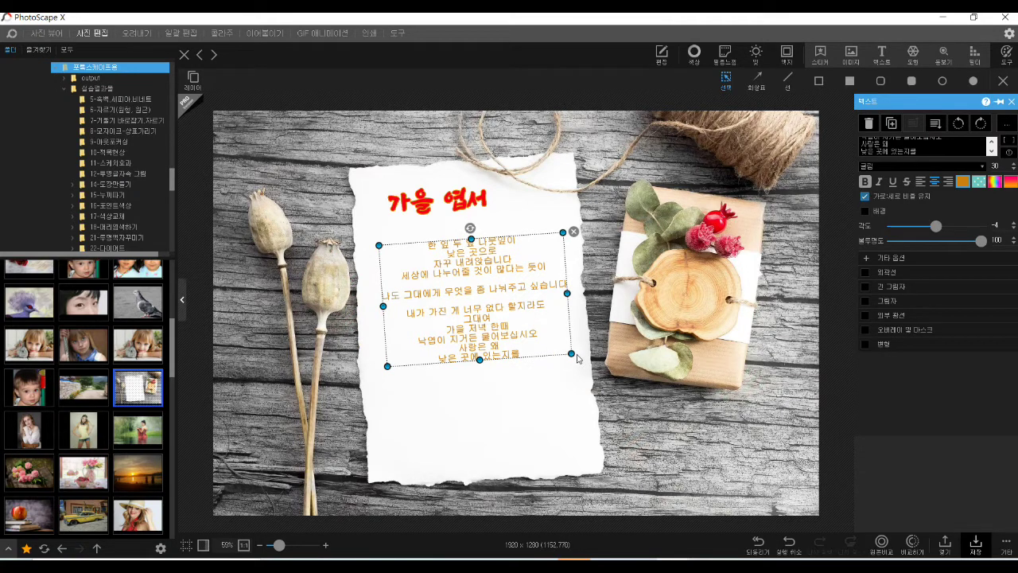
drag(507, 292, 500, 292)
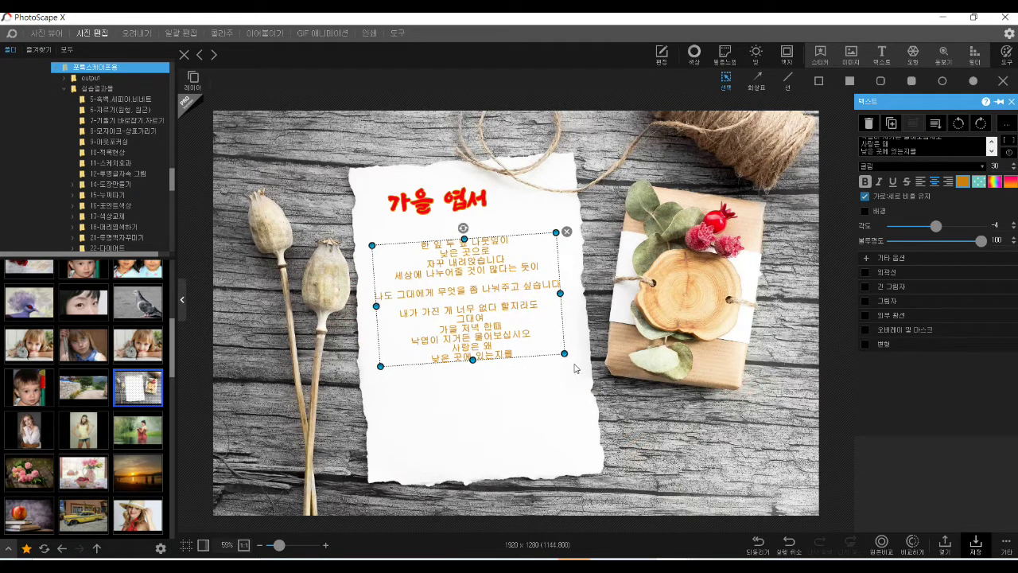
mouse_move(565, 353)
mouse_down()
mouse_move(532, 335)
mouse_move(563, 353)
mouse_move(570, 373)
mouse_up()
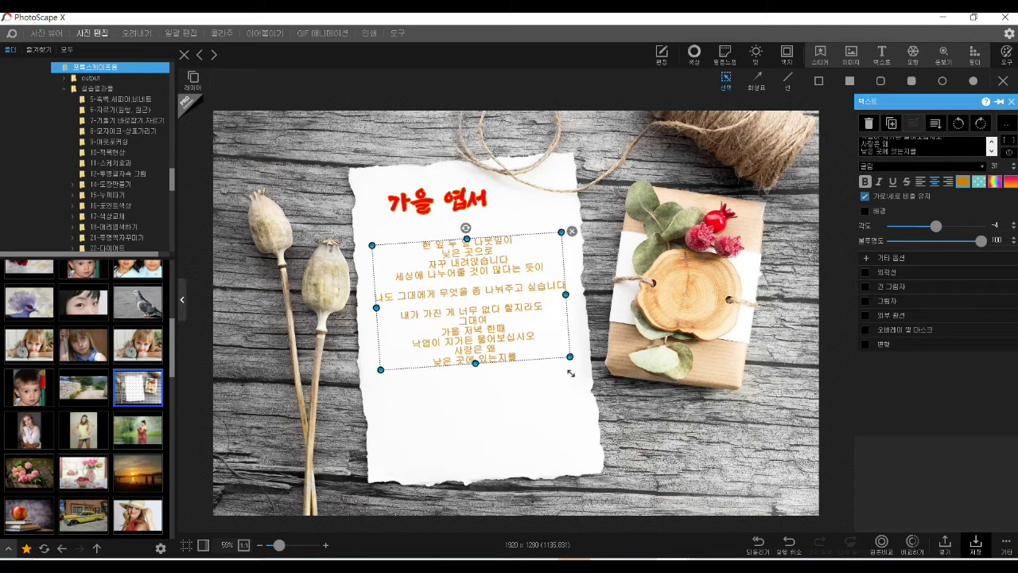
drag(465, 227, 462, 226)
click(480, 293)
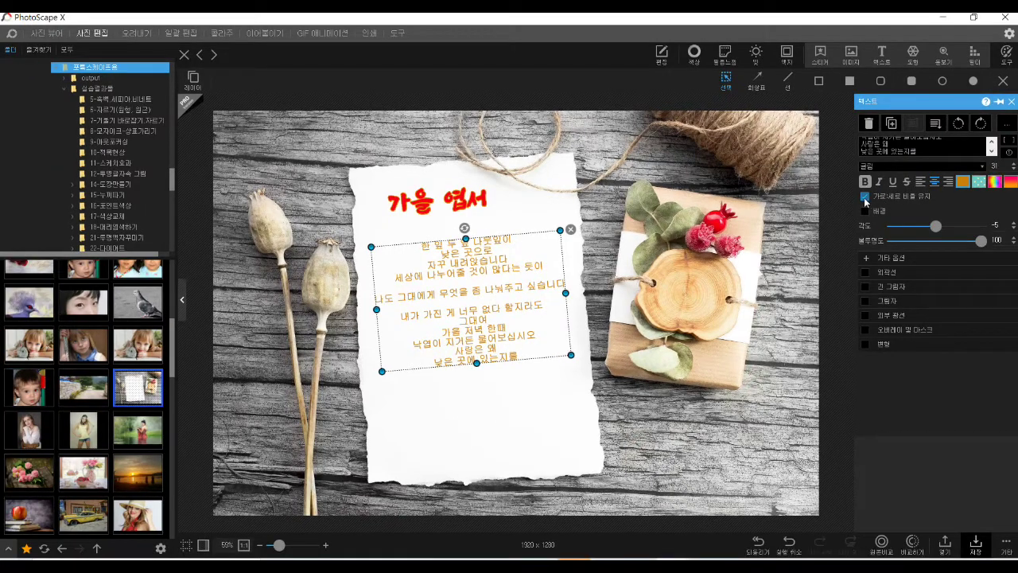
Turn off the poem text's aspect-ratio lock, stretch it downward to about size 49, and shift it slightly up.
click(864, 197)
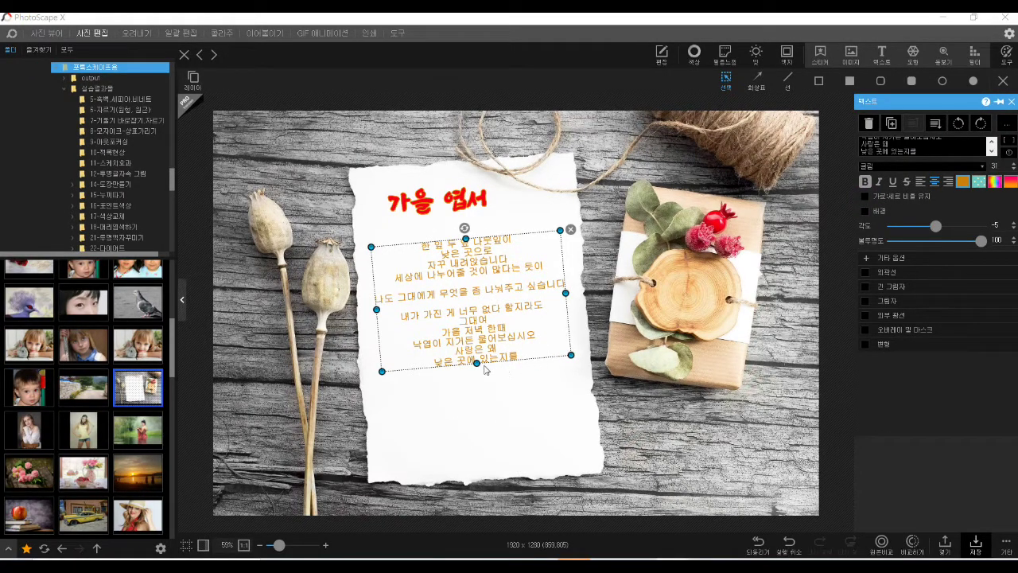
drag(476, 363, 477, 437)
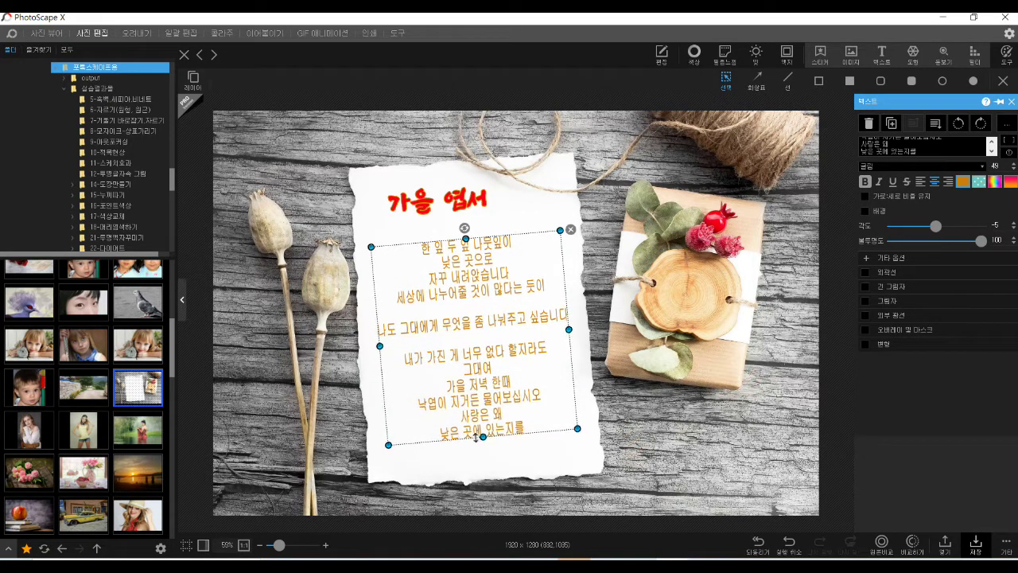
drag(494, 337, 492, 330)
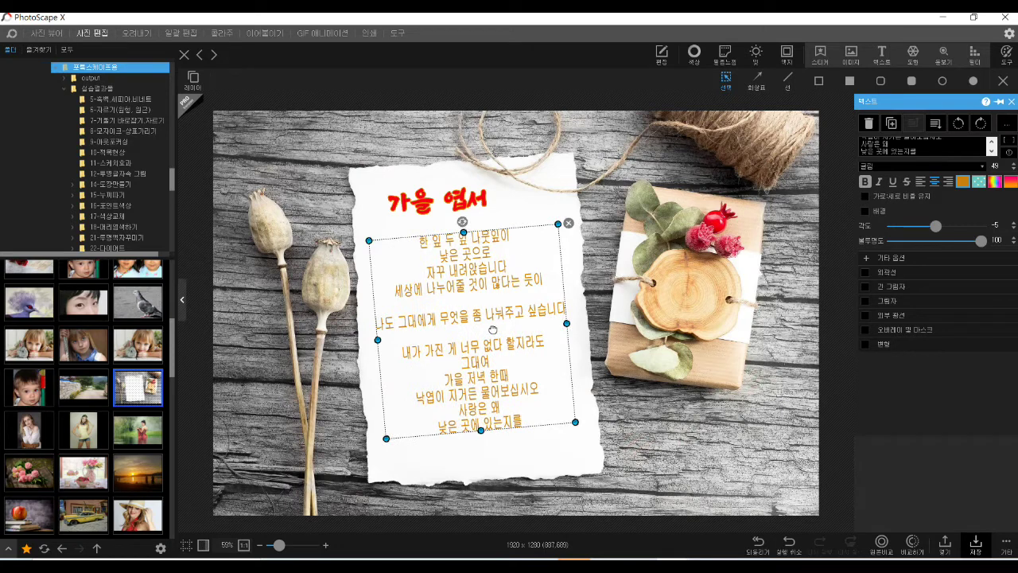
click(585, 398)
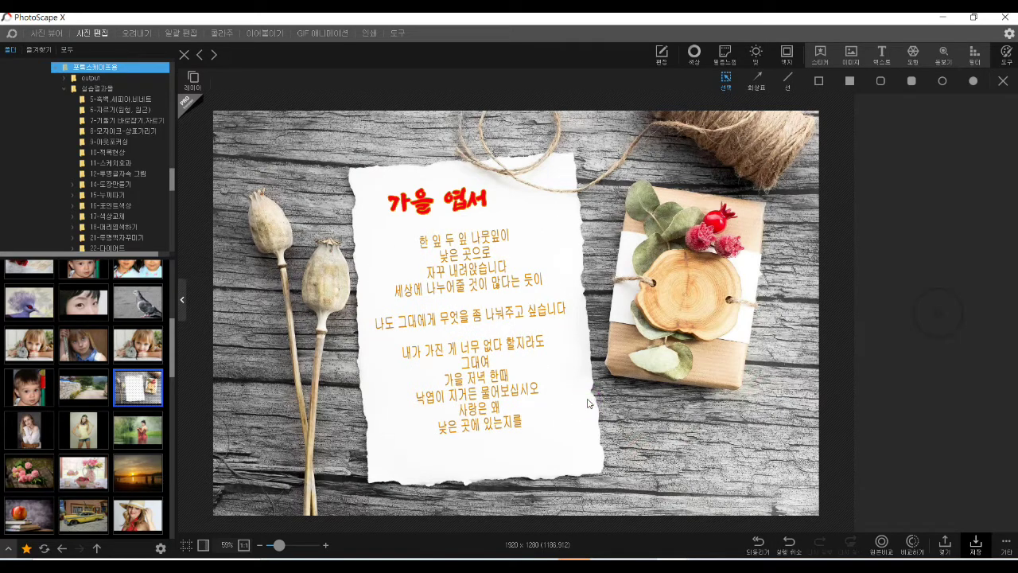
Increase the poem text's line spacing to 25.
click(496, 360)
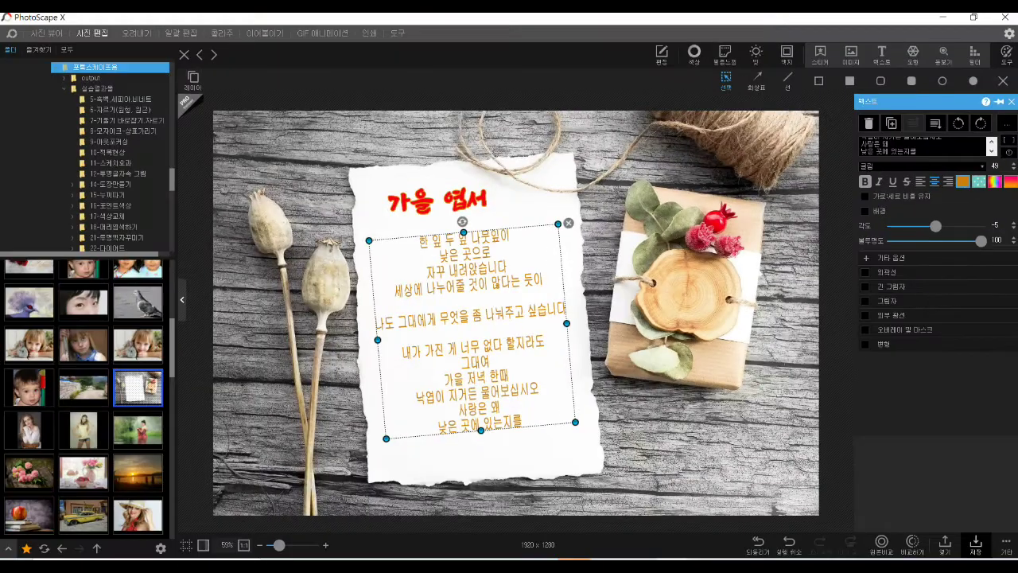
click(866, 258)
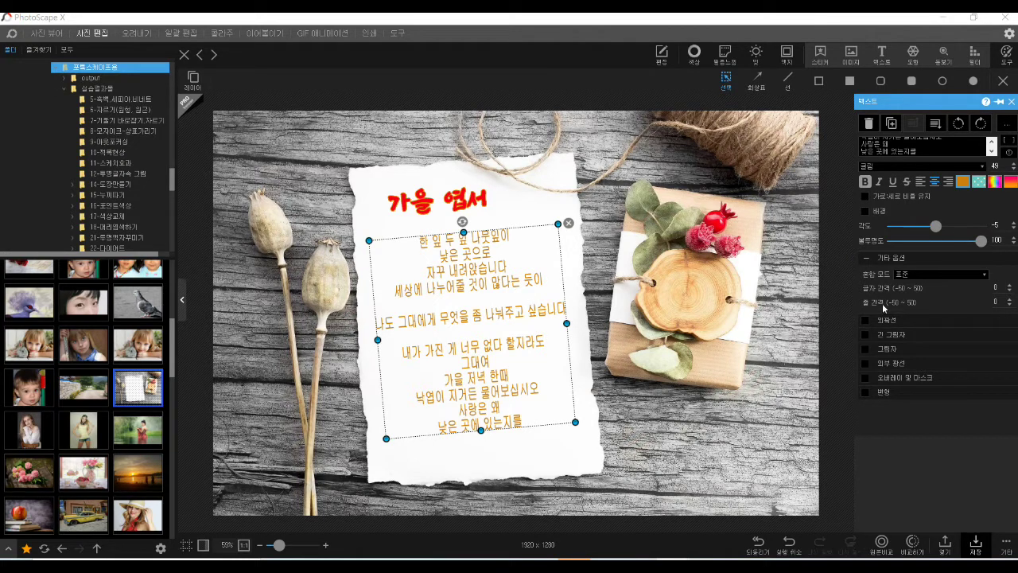
click(1010, 300)
click(1010, 300)
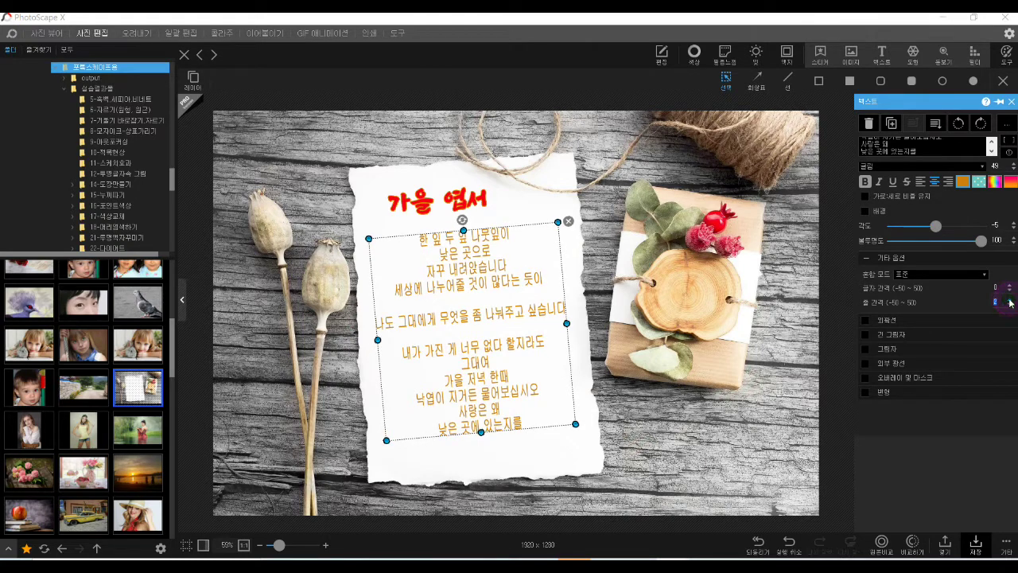
click(1010, 300)
click(1010, 300)
click(1010, 300)
click(1010, 300)
click(1010, 300)
click(1010, 299)
click(1010, 300)
click(1010, 299)
click(1010, 300)
click(1010, 299)
click(1010, 300)
click(1010, 300)
click(1010, 300)
click(1010, 299)
click(1010, 300)
click(1010, 300)
click(1010, 300)
click(1010, 300)
click(1010, 300)
click(1010, 300)
click(1010, 300)
click(1010, 300)
click(1011, 300)
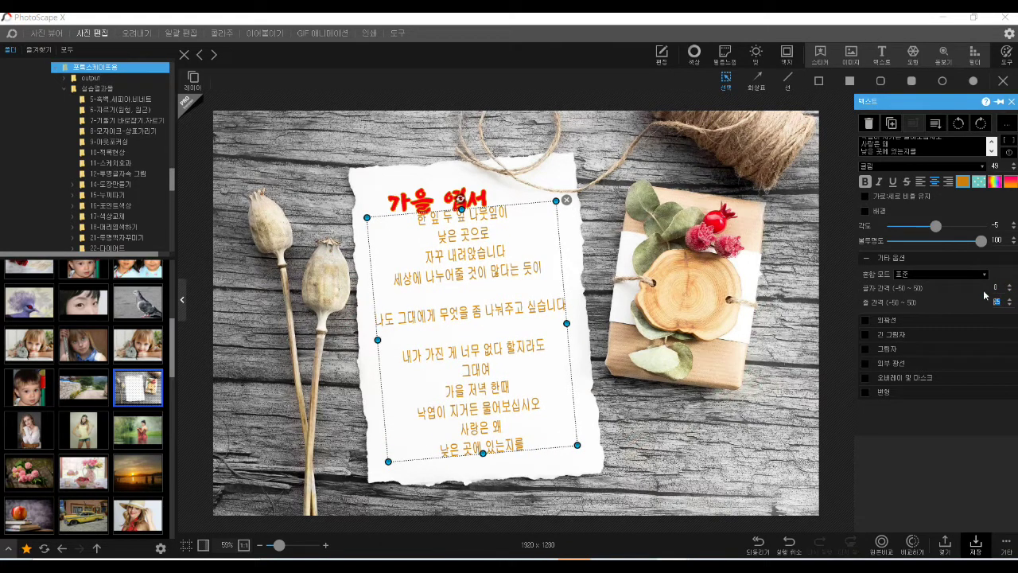
Compress the poem text's height to about size 38 and reposition it below the title on the paper.
drag(483, 454, 478, 399)
drag(481, 362, 485, 380)
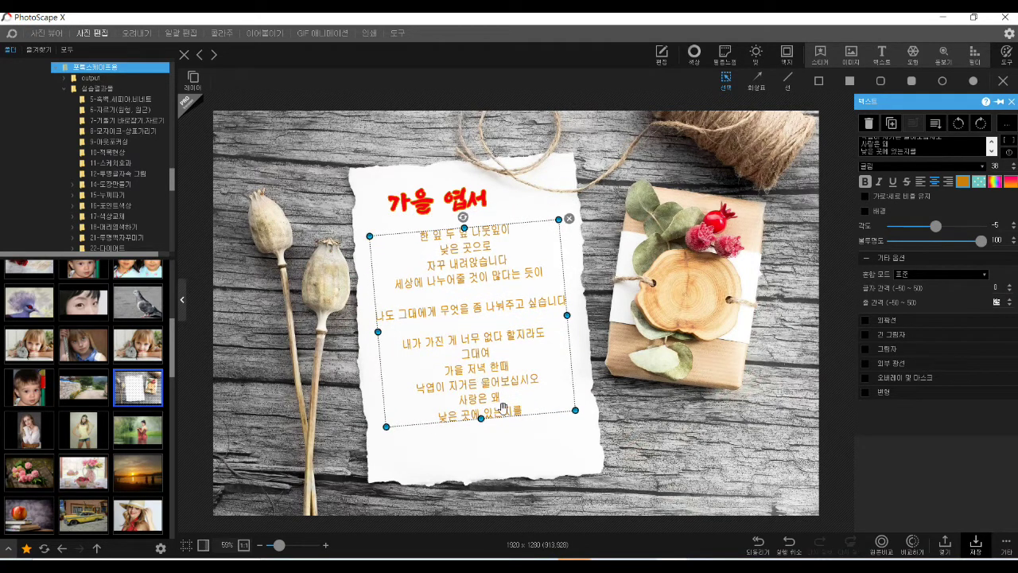
click(530, 438)
click(491, 378)
click(531, 442)
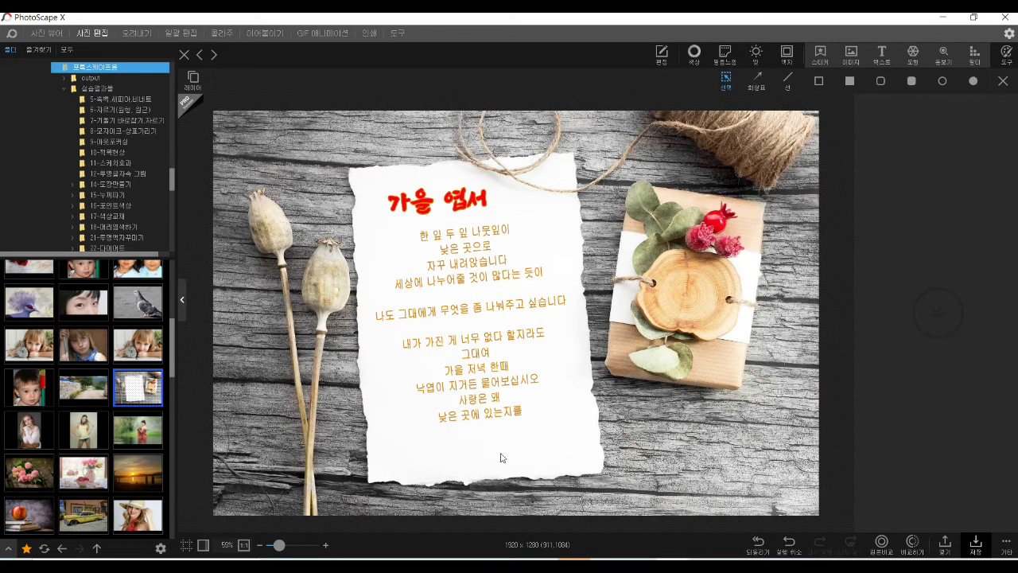
Add a new text object with the poet's name "안도현" to the postcard.
click(511, 446)
click(884, 54)
drag(888, 142, 850, 144)
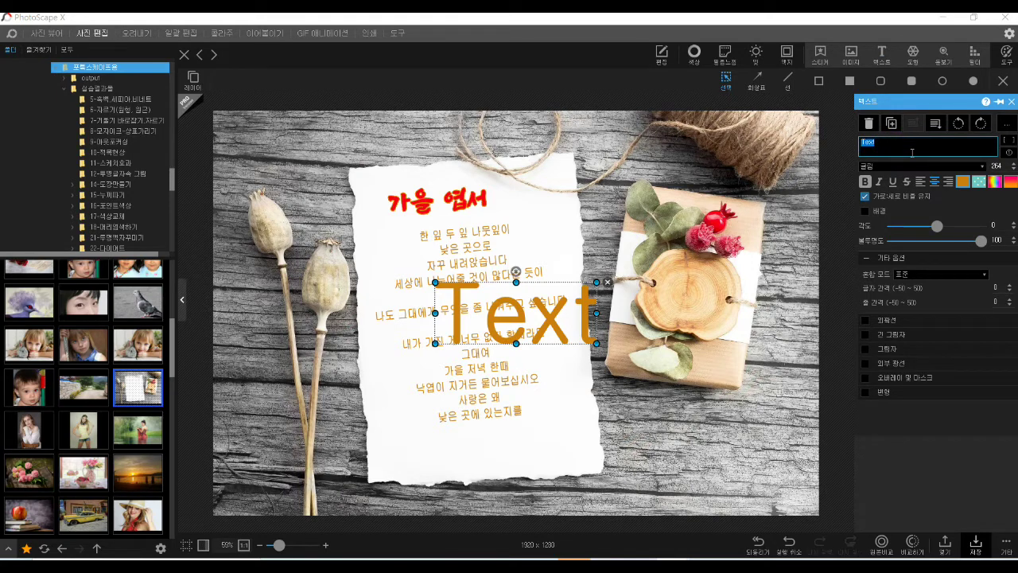
text(dks)
key(BackSpace)
key(BackSpace)
key(BackSpace)
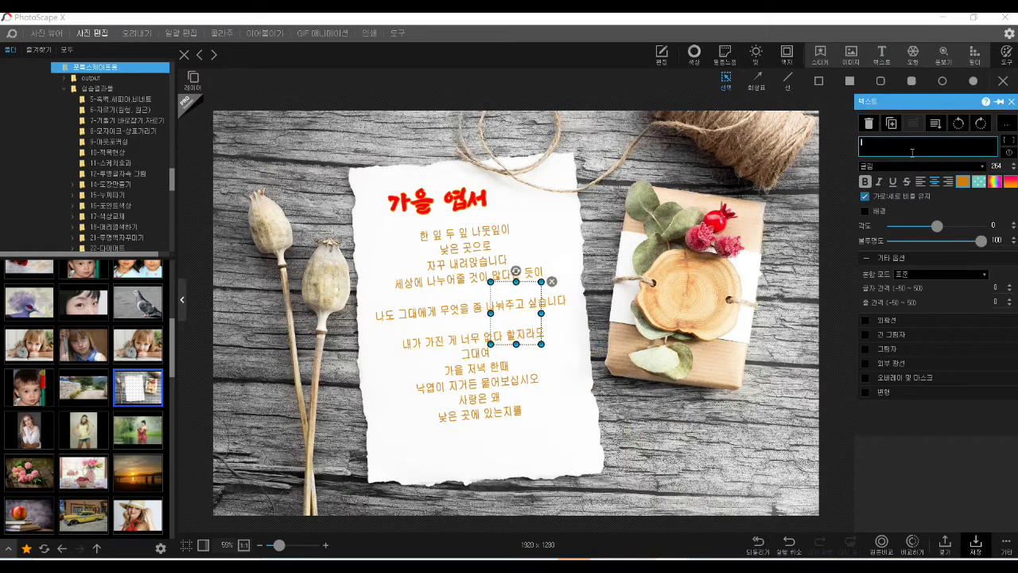
text(안도현)
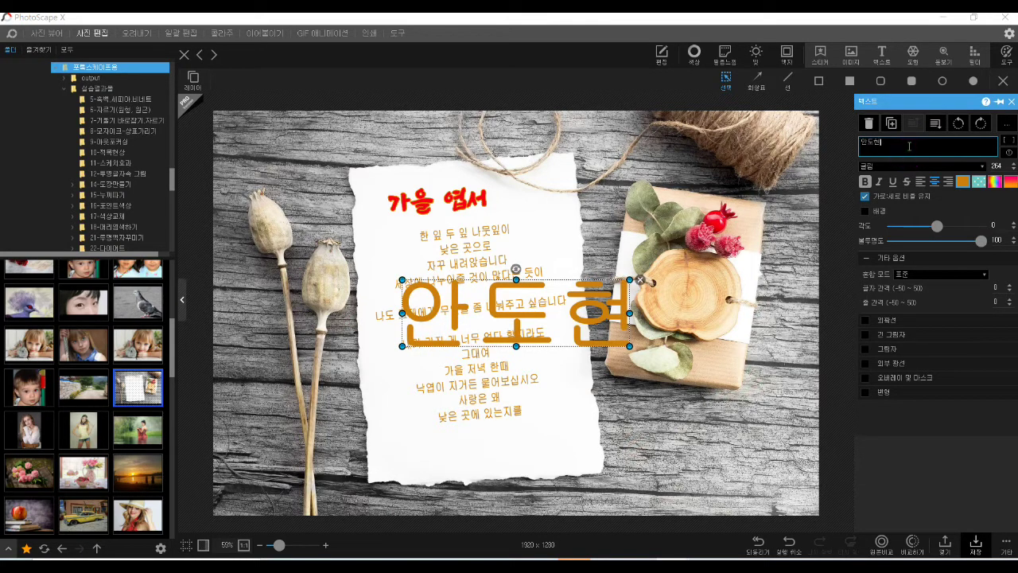
text(-)
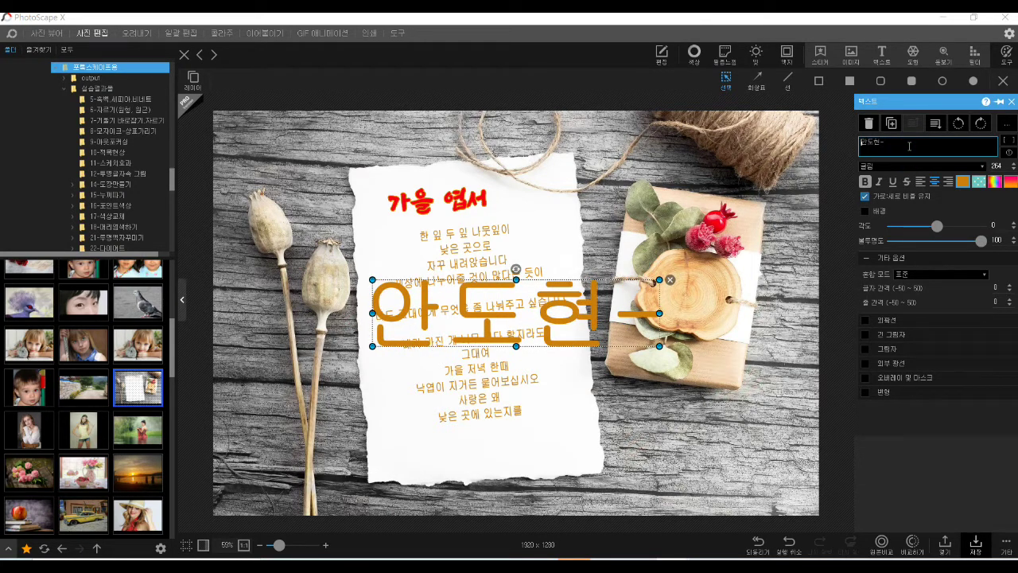
key(Home)
text(-)
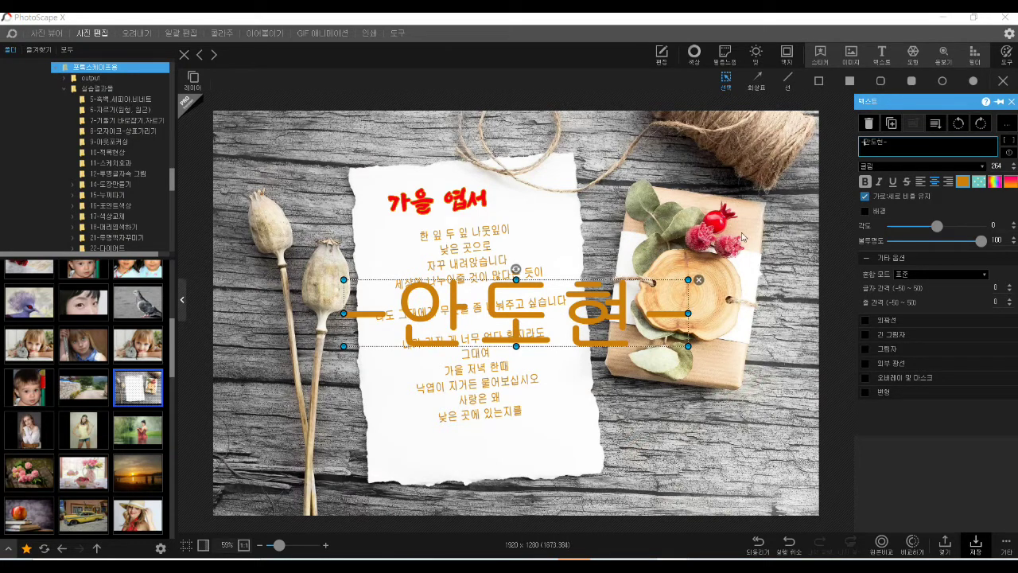
key(BackSpace)
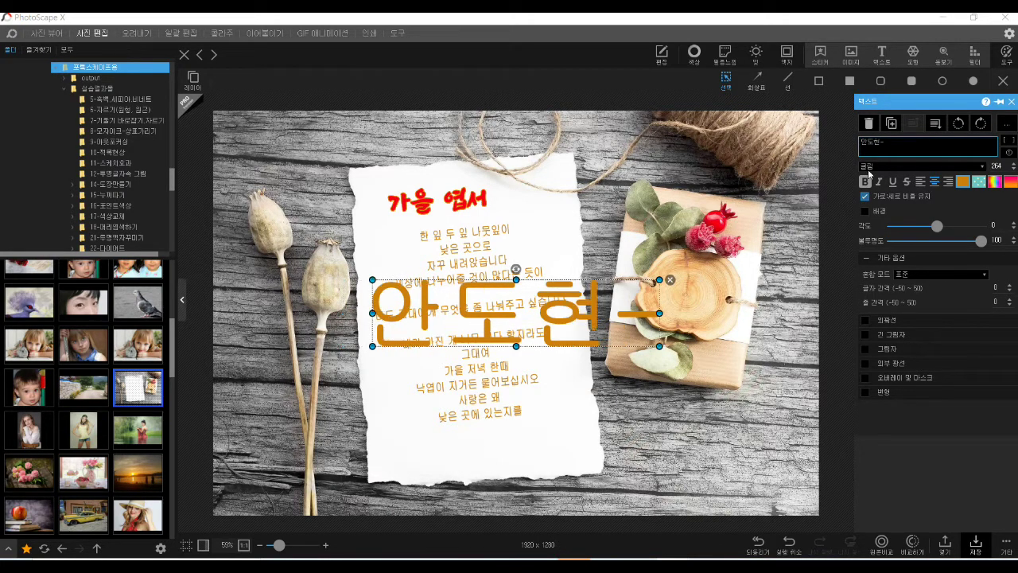
click(889, 150)
key(BackSpace)
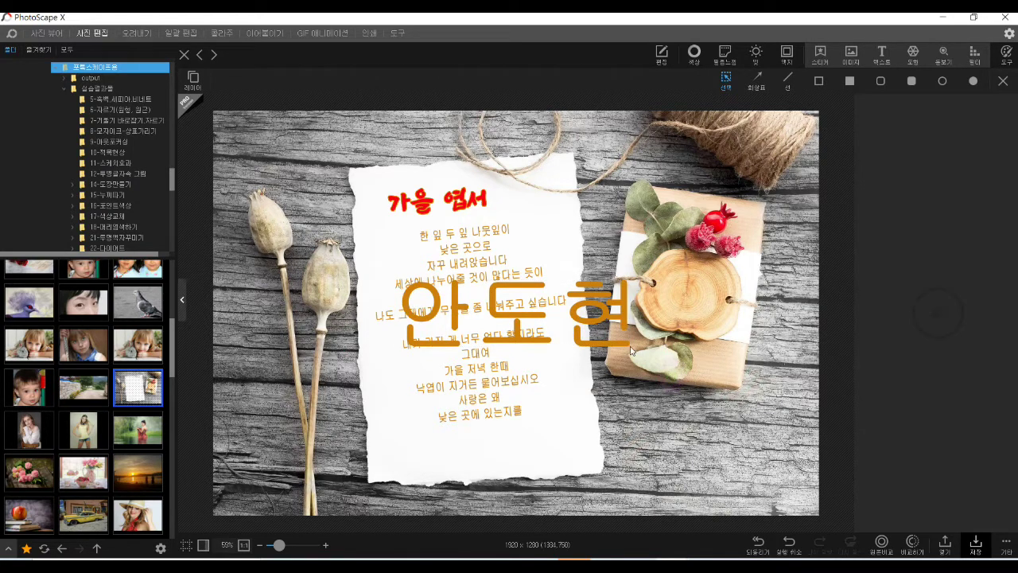
Place the poet's name beneath the poem's last line at about size 65, tilted -4°, in the 상상토끼 정묵바위 font.
drag(633, 279, 556, 445)
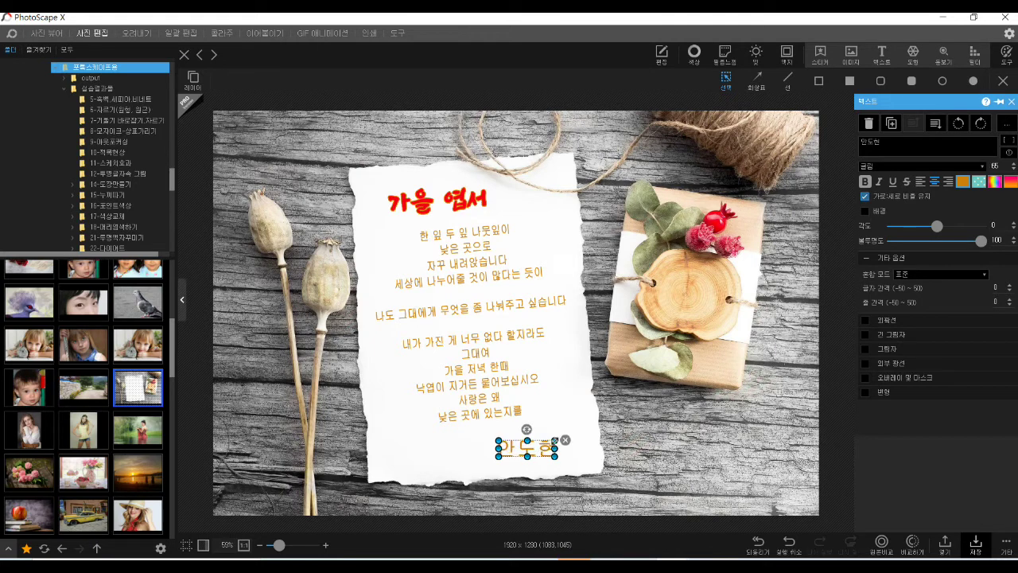
mouse_move(534, 424)
mouse_down()
mouse_move(538, 414)
mouse_move(541, 437)
mouse_up()
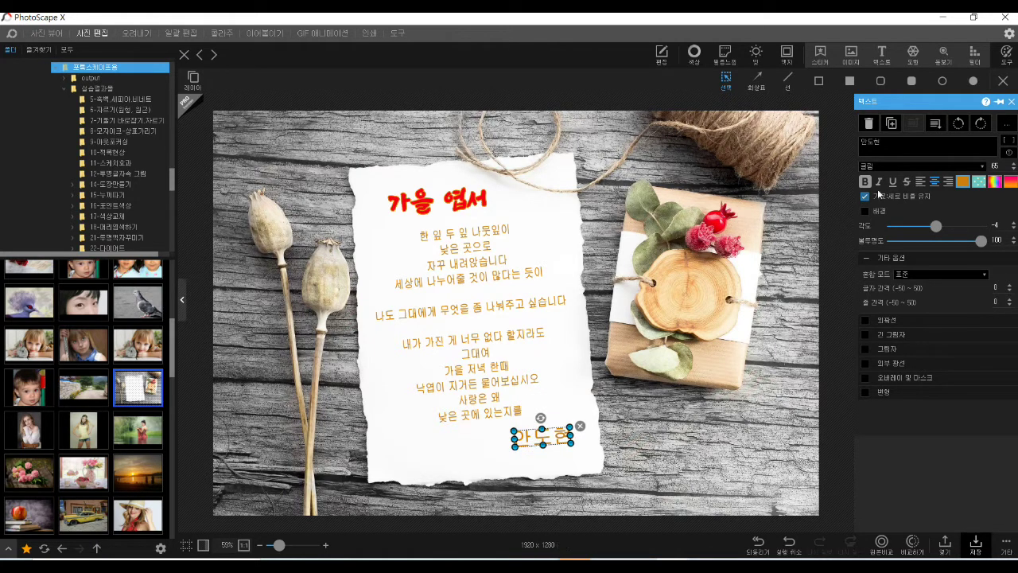
click(927, 168)
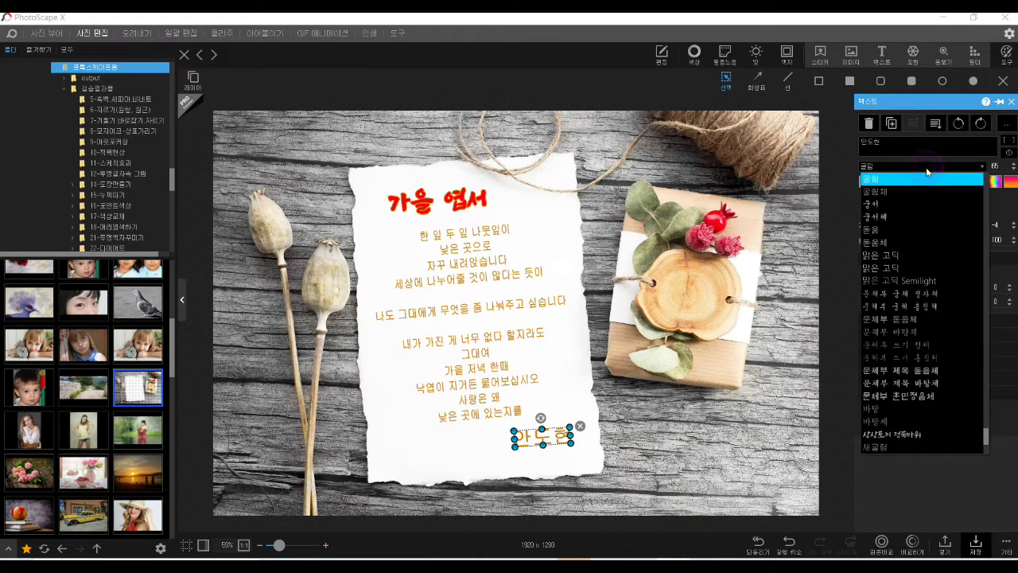
click(916, 435)
click(541, 325)
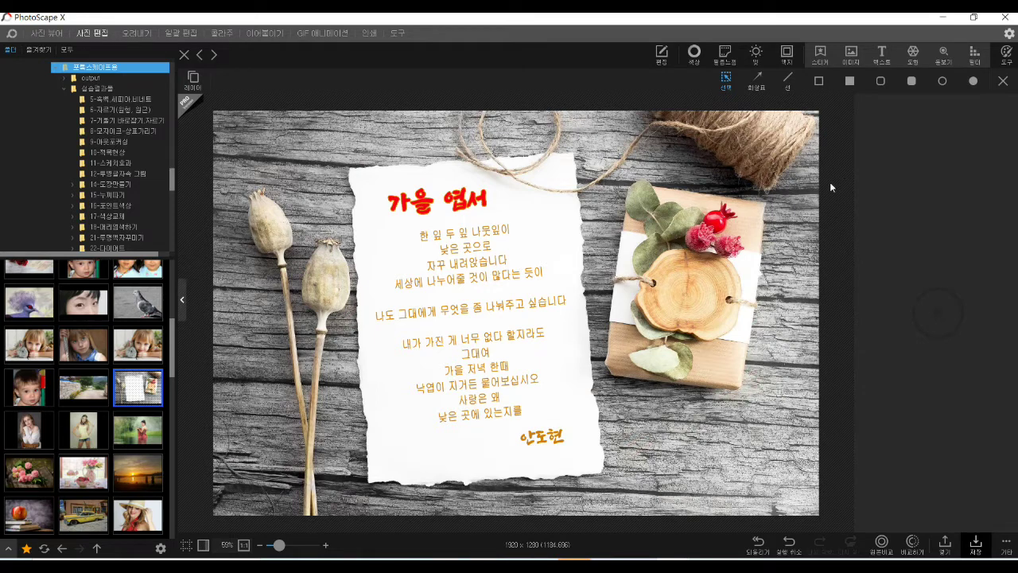
click(547, 438)
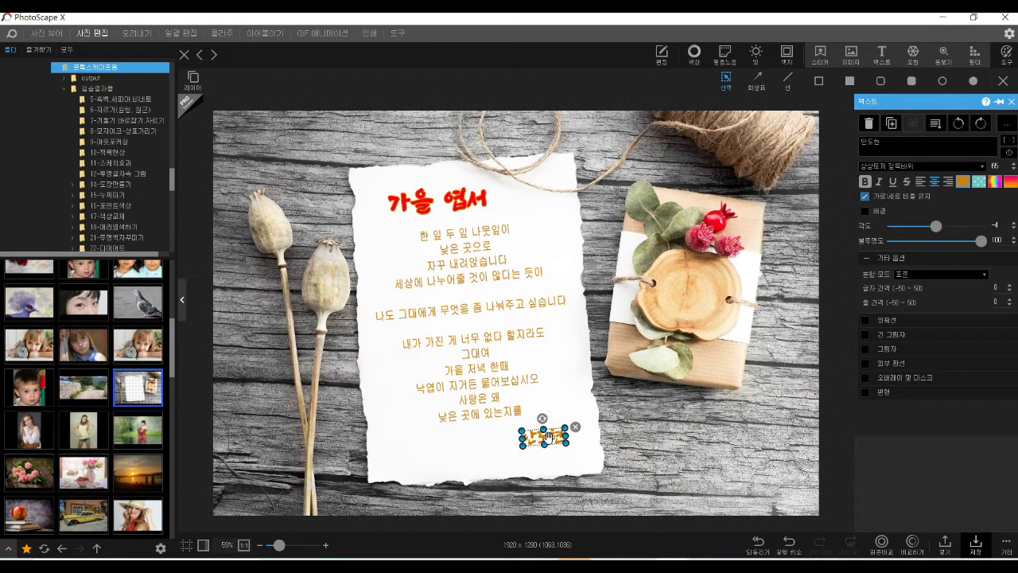
click(580, 450)
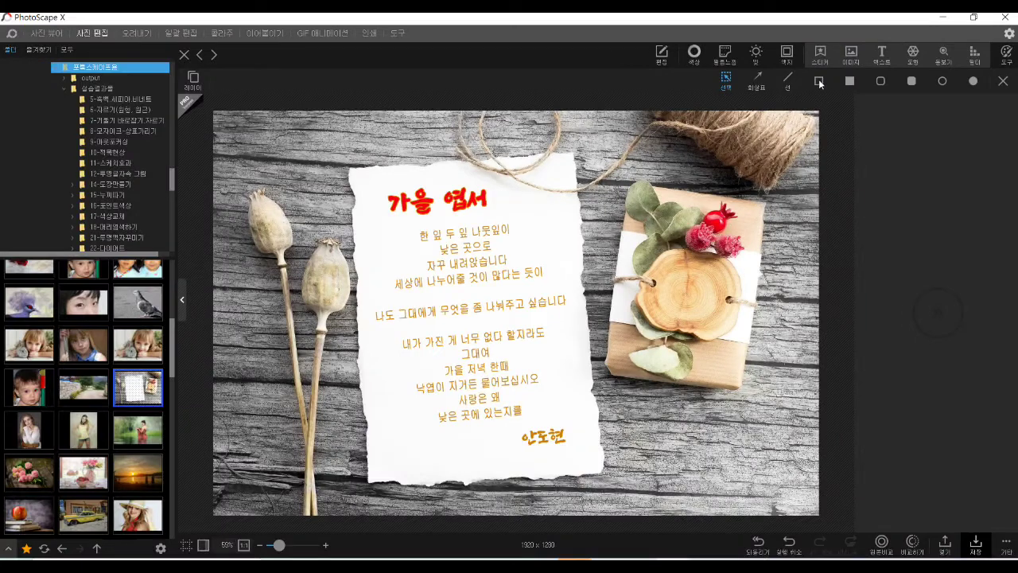
Browse the sticker categories, including the smileys, yellow emoticons, cartoon effects and speech bubbles.
click(819, 60)
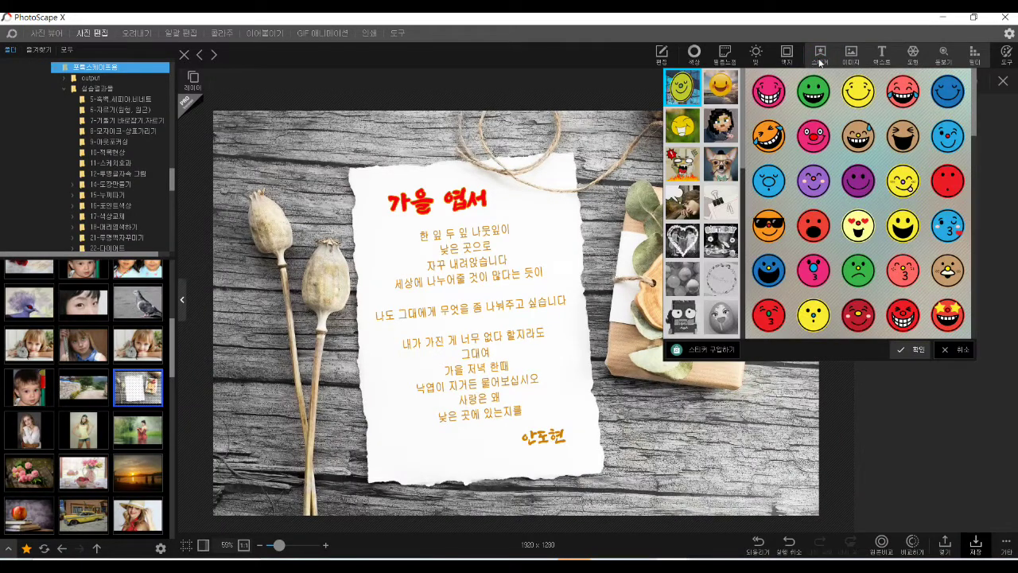
click(859, 229)
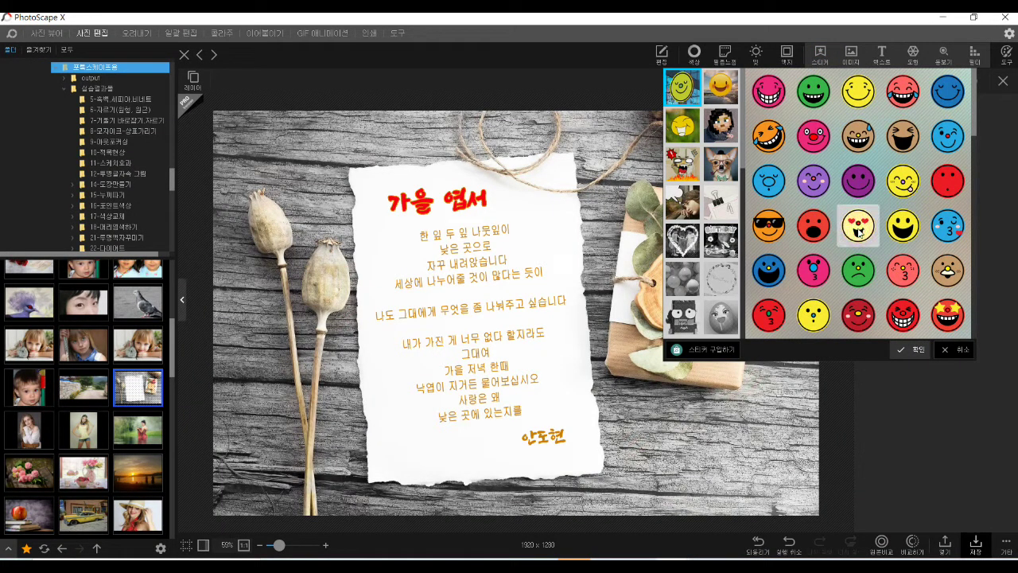
click(721, 88)
click(683, 129)
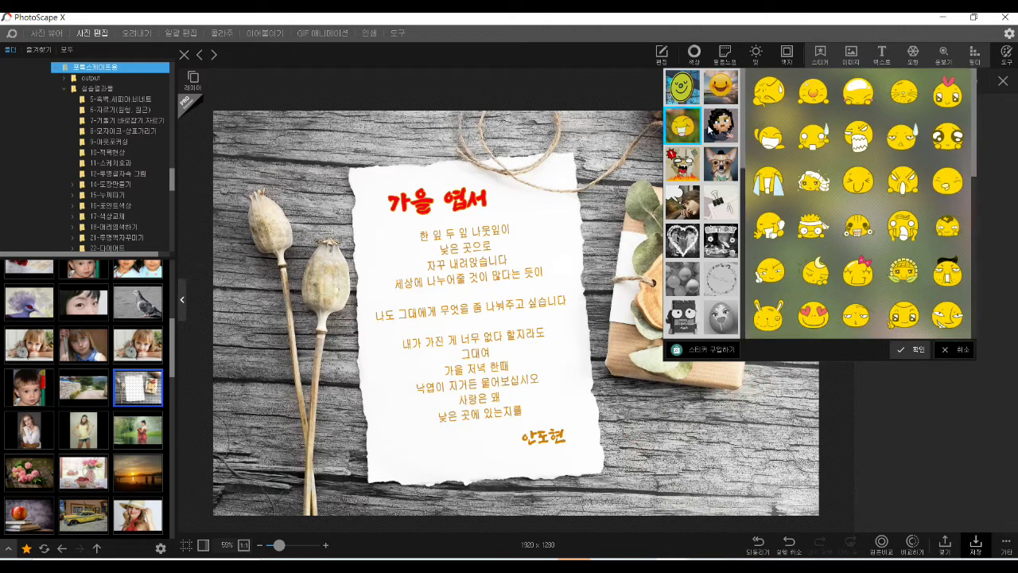
click(729, 128)
click(686, 174)
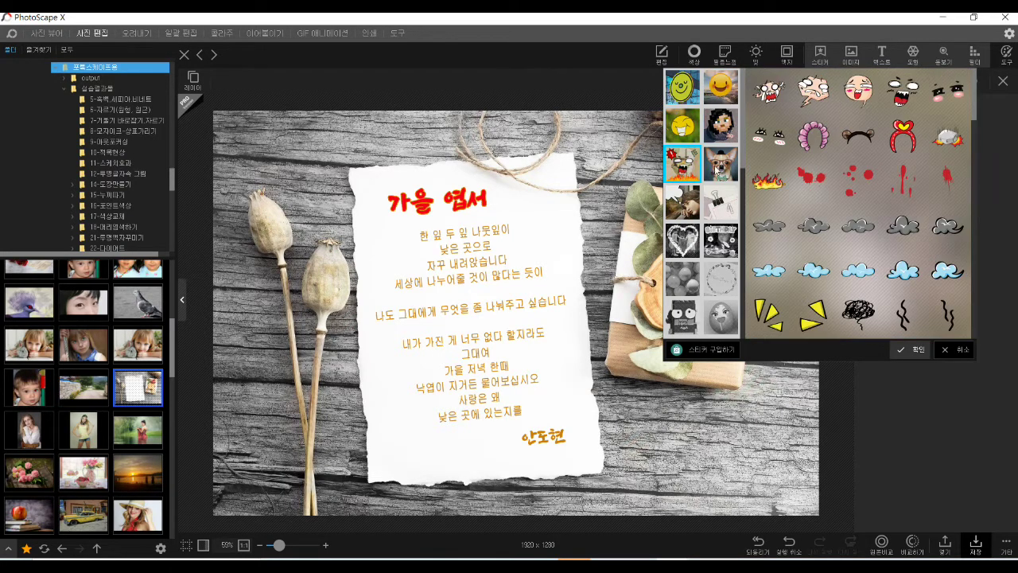
click(715, 168)
click(681, 175)
click(682, 208)
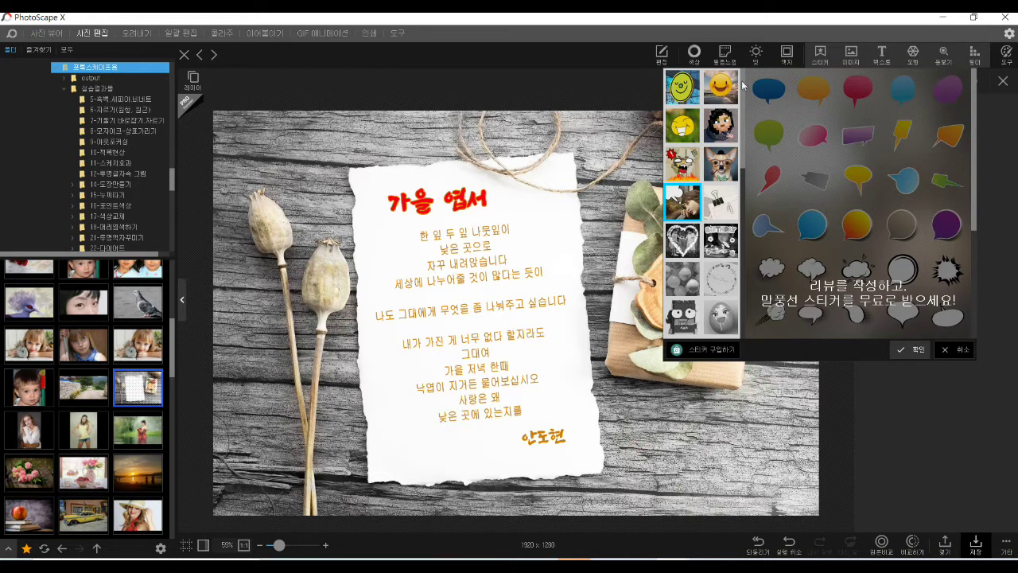
Insert the yellow heart-eyed smiley sticker, shrink it and place it just before the poet's name.
click(684, 90)
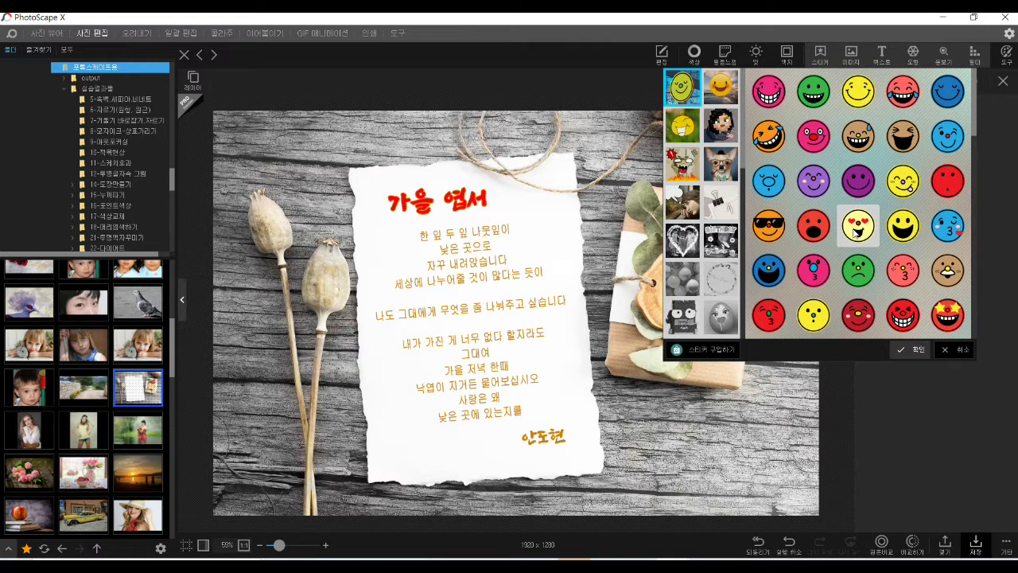
click(911, 352)
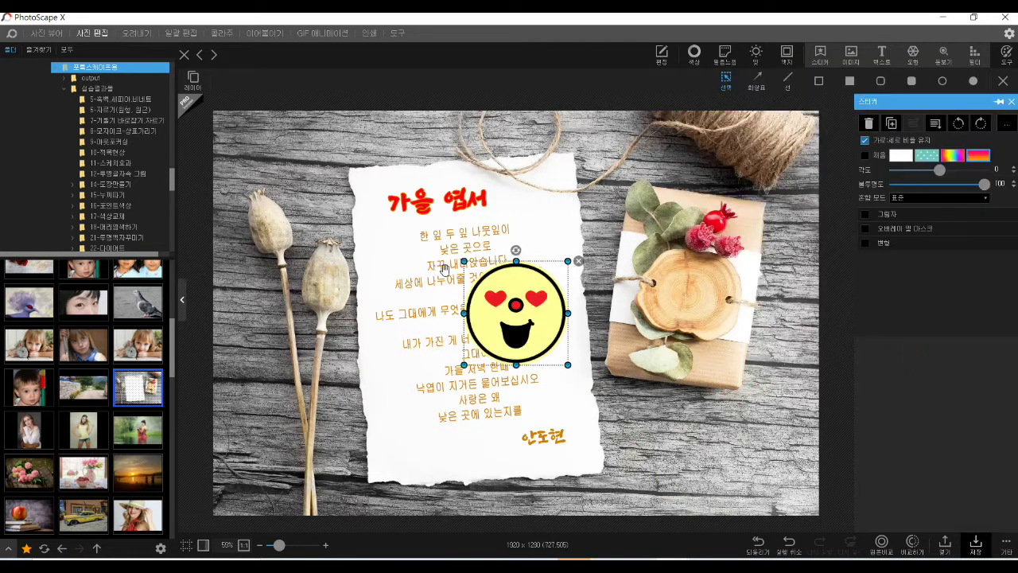
mouse_move(568, 262)
mouse_down()
mouse_move(496, 333)
mouse_move(485, 368)
mouse_move(495, 461)
mouse_move(501, 447)
mouse_up()
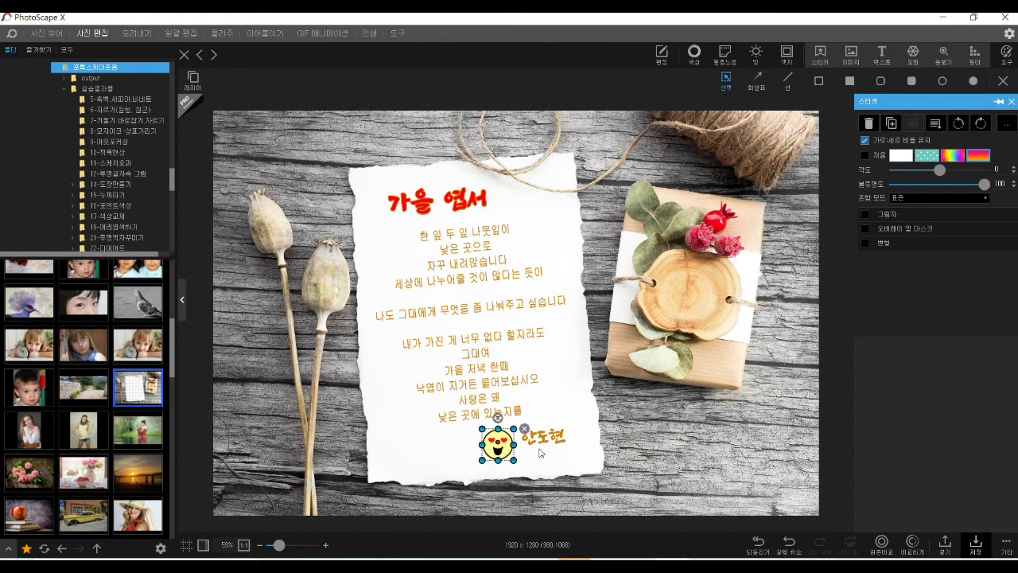
click(579, 450)
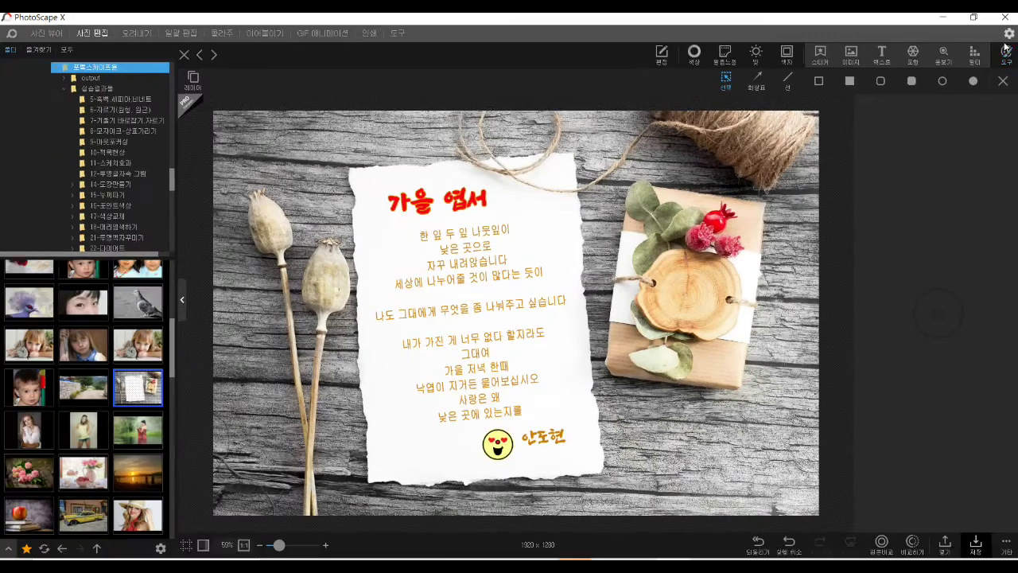
Set up the spray brush with the petal shape, a magenta colour and a brush size of 30.
click(1006, 54)
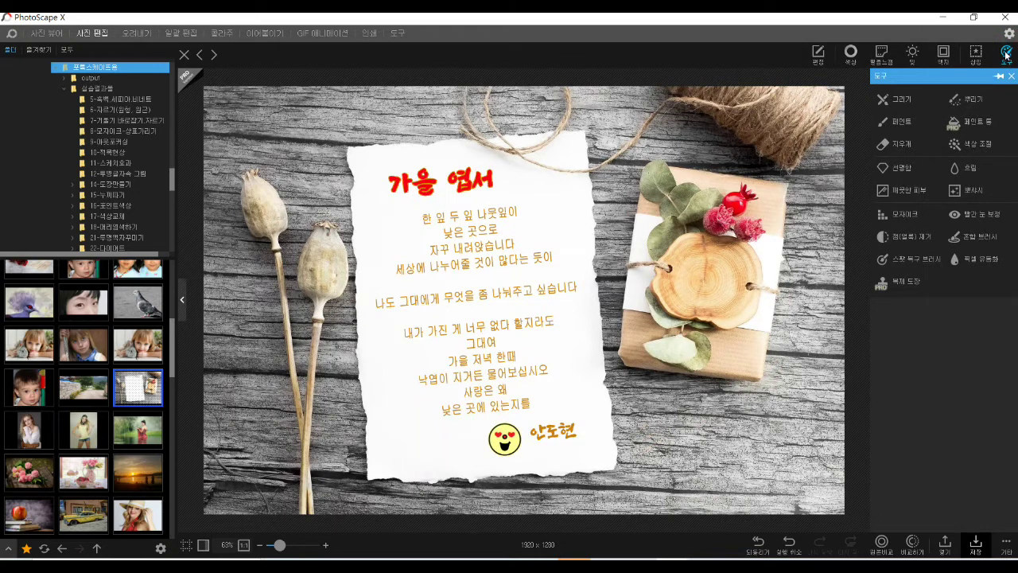
click(971, 102)
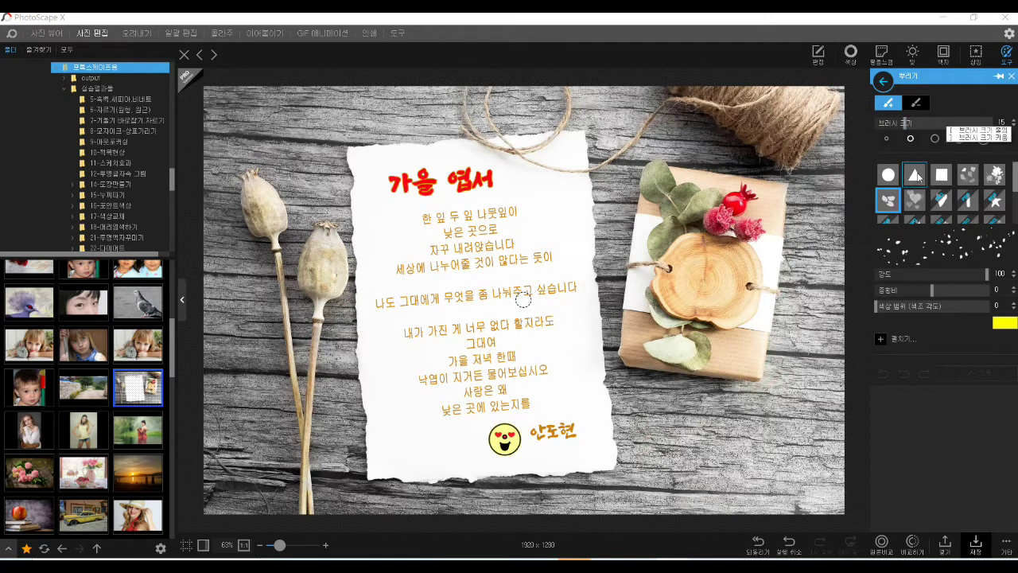
click(916, 177)
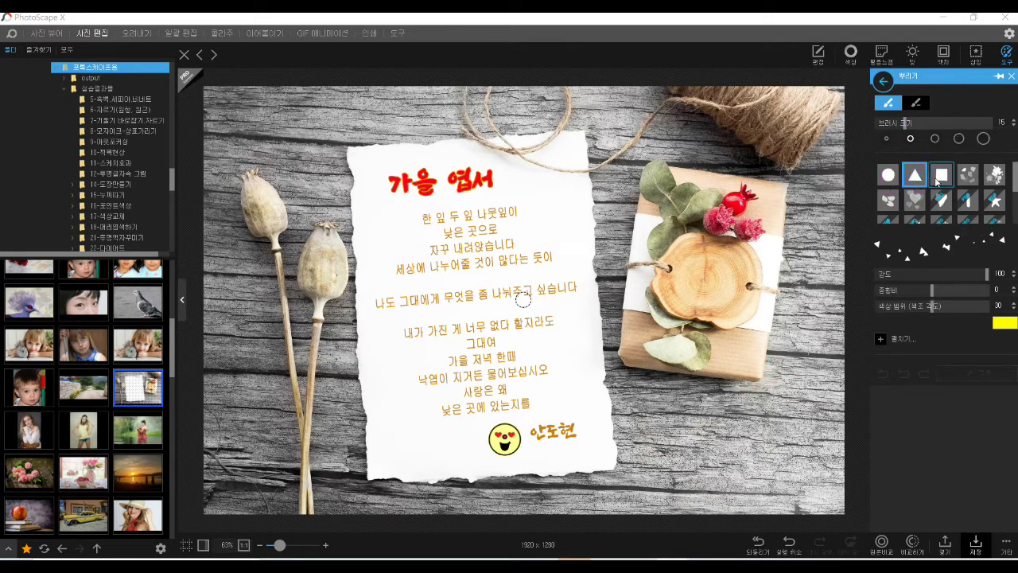
click(889, 200)
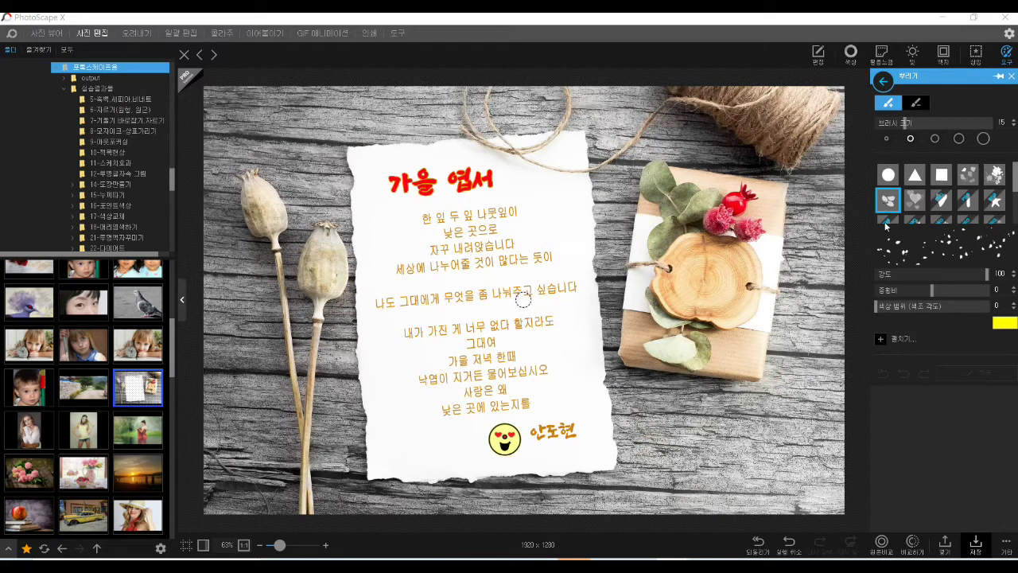
click(1002, 323)
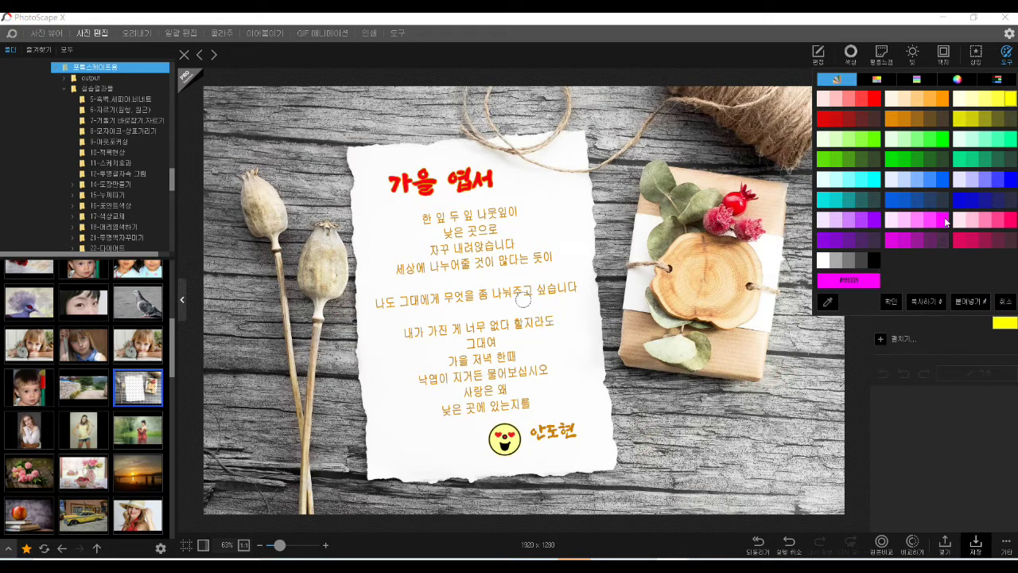
click(946, 222)
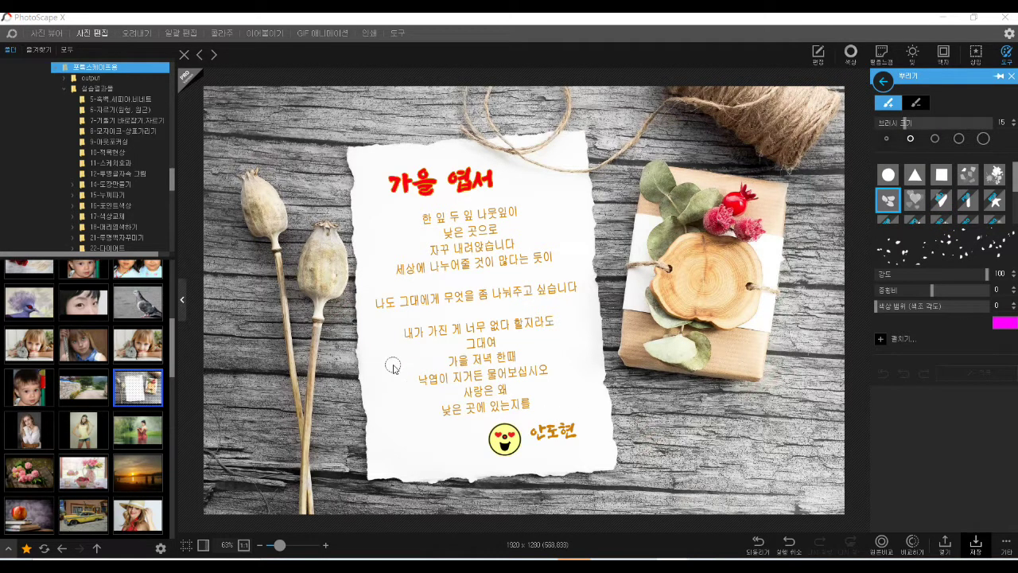
click(934, 139)
click(959, 139)
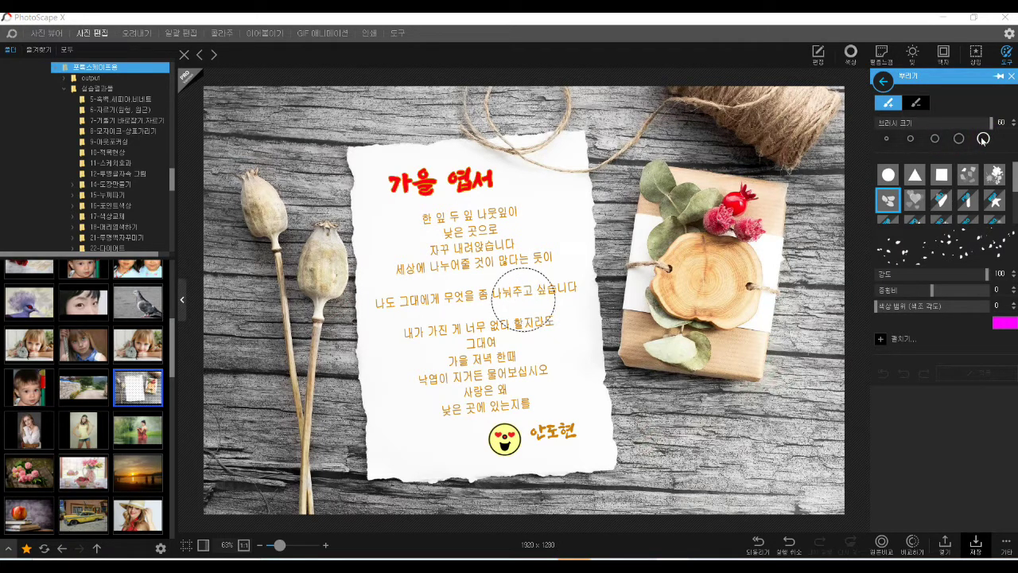
click(934, 139)
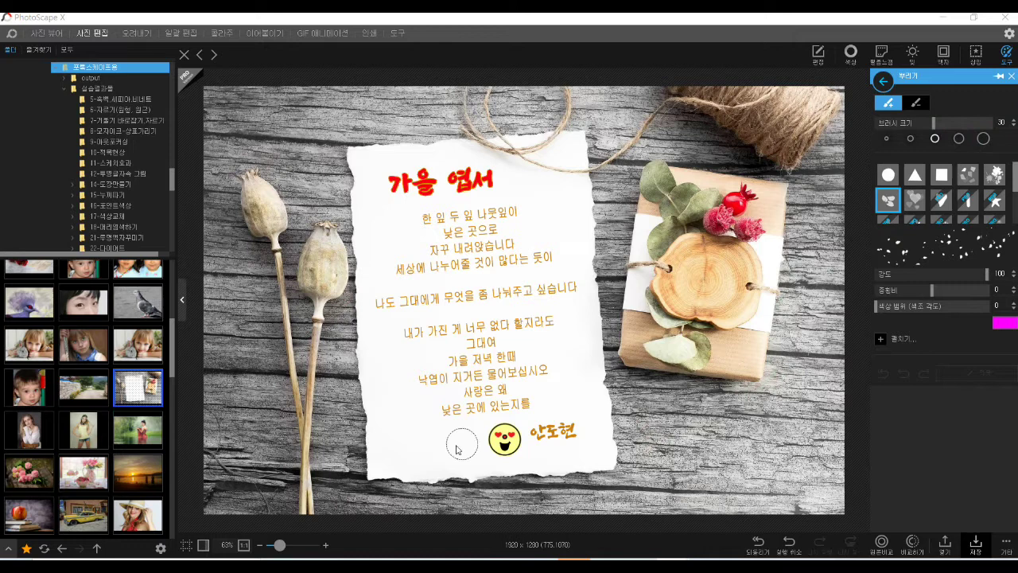
mouse_move(616, 210)
mouse_down()
mouse_move(534, 375)
mouse_move(454, 466)
mouse_move(398, 488)
mouse_up()
mouse_move(581, 410)
mouse_down()
mouse_move(660, 378)
mouse_move(513, 465)
mouse_move(385, 469)
mouse_up()
mouse_move(371, 329)
mouse_down()
mouse_move(568, 420)
mouse_move(603, 471)
mouse_up()
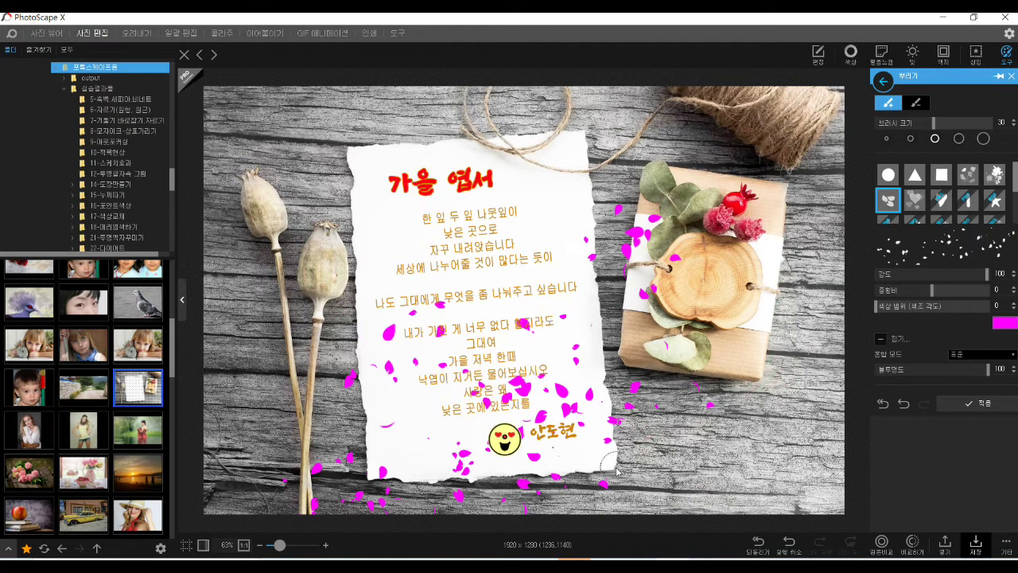
key(ctrl+z)
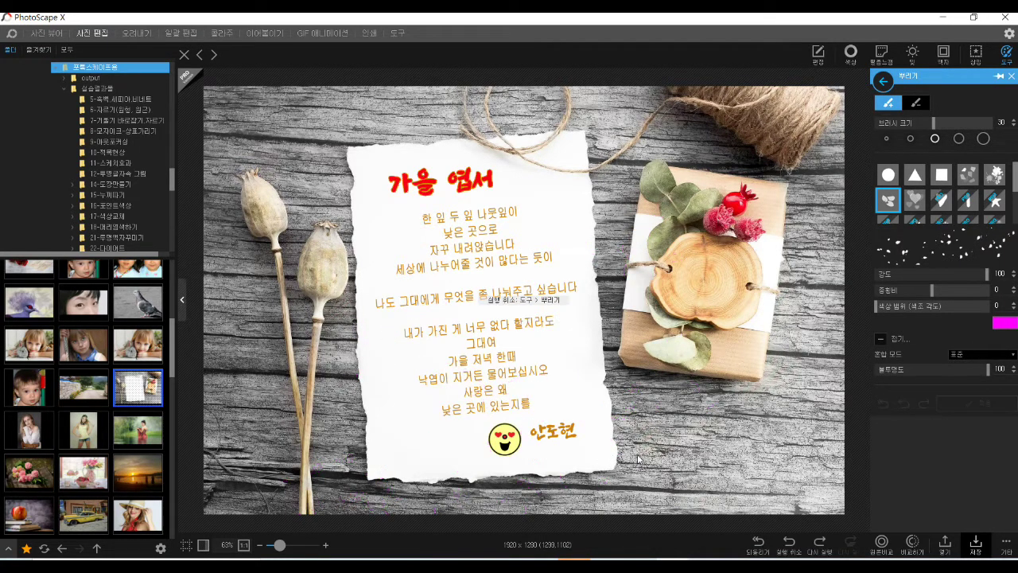
Lower the spray brush's opacity to about 52.
click(880, 342)
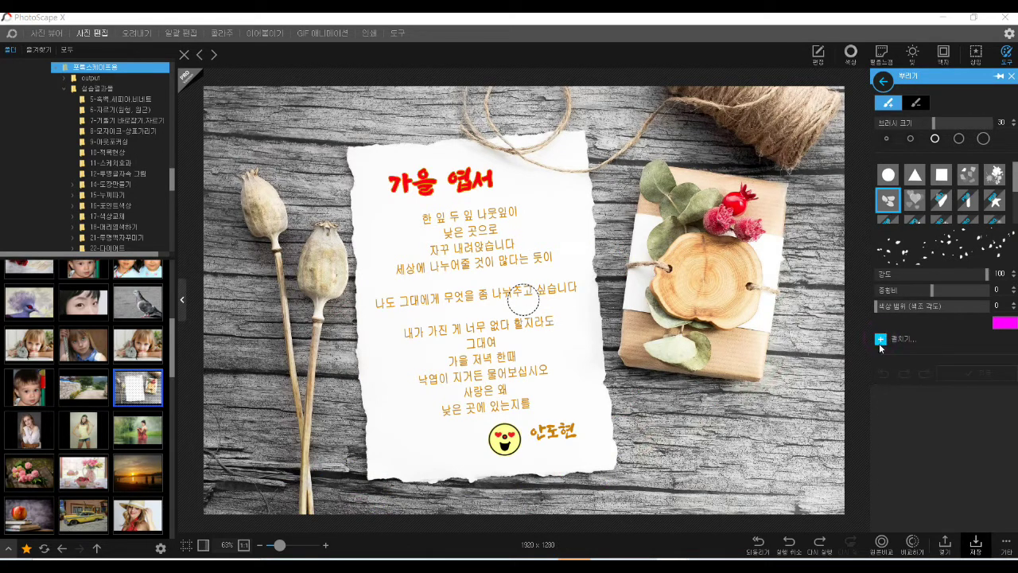
click(880, 340)
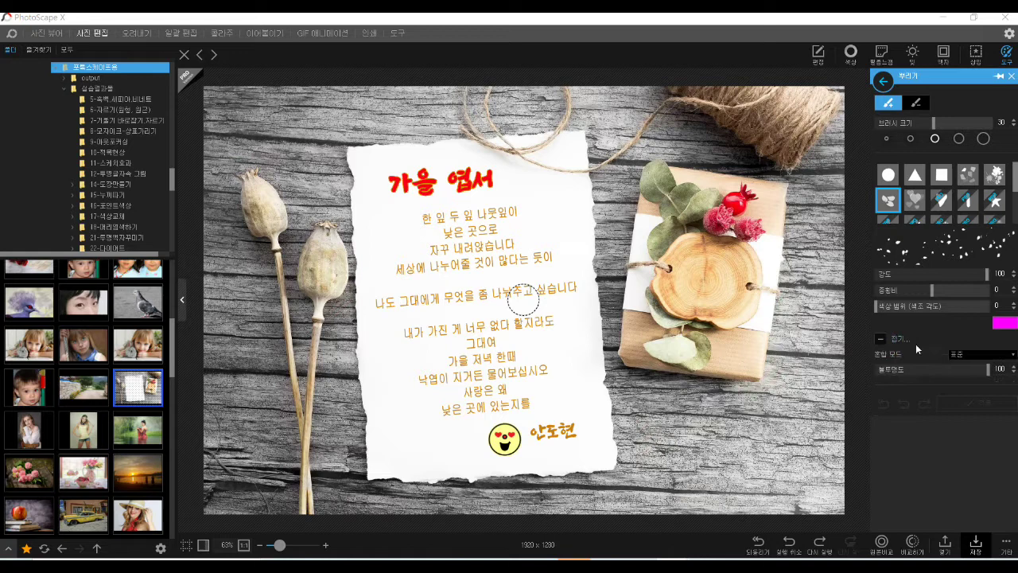
drag(989, 375, 936, 380)
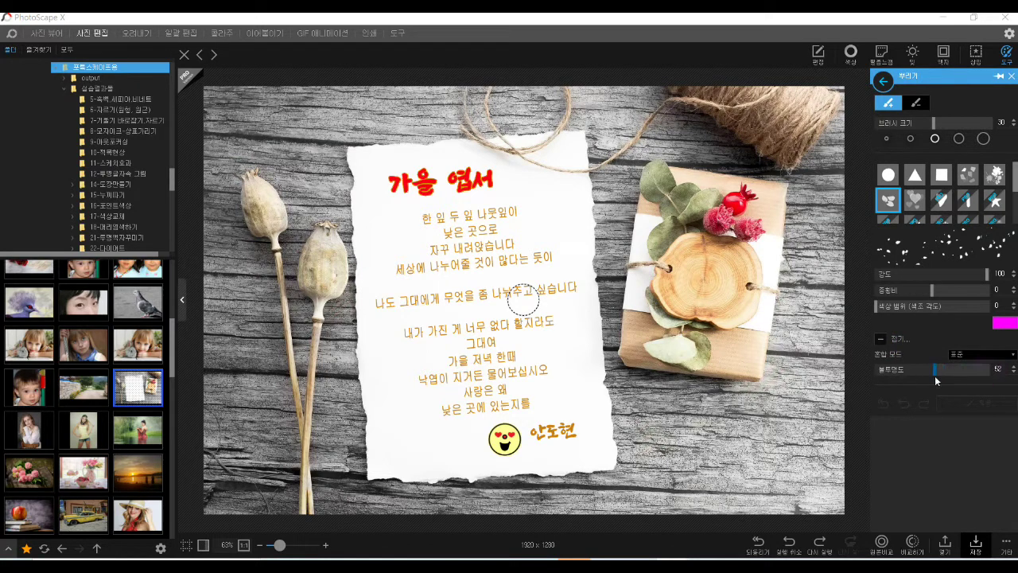
Set the spray brush to opacity 44 and strength 50, scatter petals over the paper's lower half and the surrounding wood, and apply them.
click(934, 377)
drag(935, 372, 926, 373)
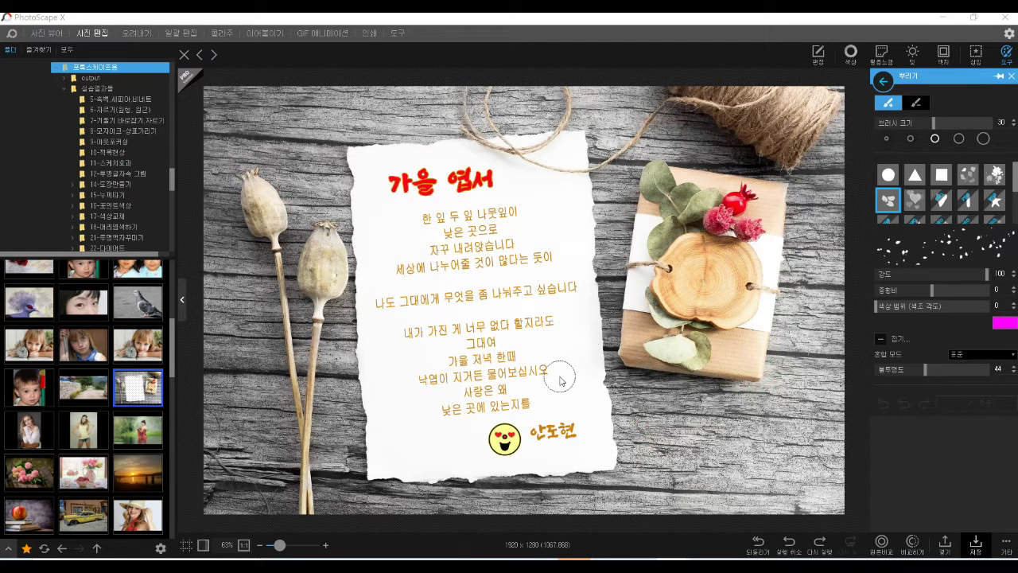
mouse_move(320, 299)
mouse_down()
mouse_move(469, 455)
mouse_move(557, 495)
mouse_move(620, 500)
mouse_up()
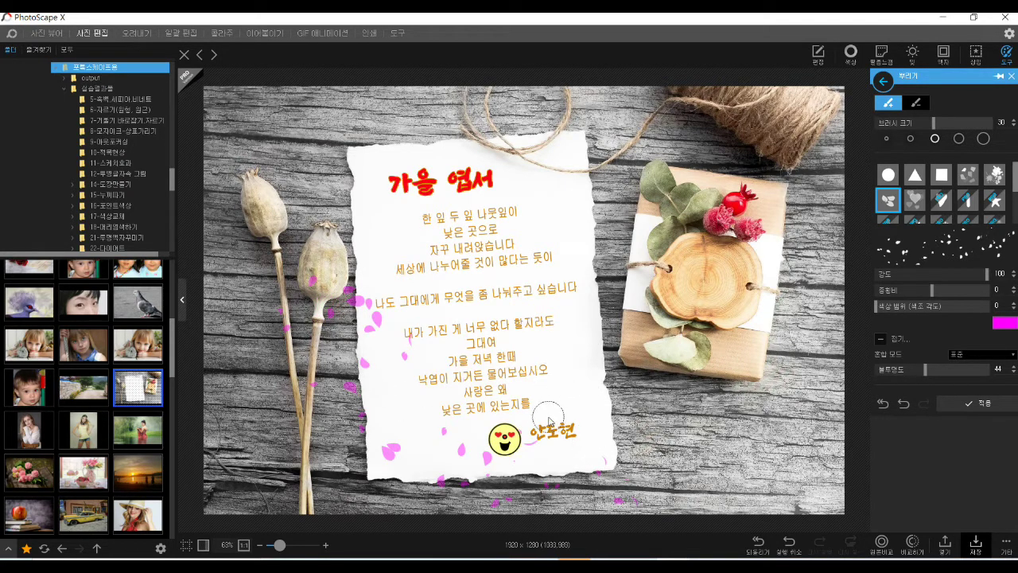
mouse_move(505, 322)
mouse_down()
mouse_move(602, 408)
mouse_move(760, 465)
mouse_up()
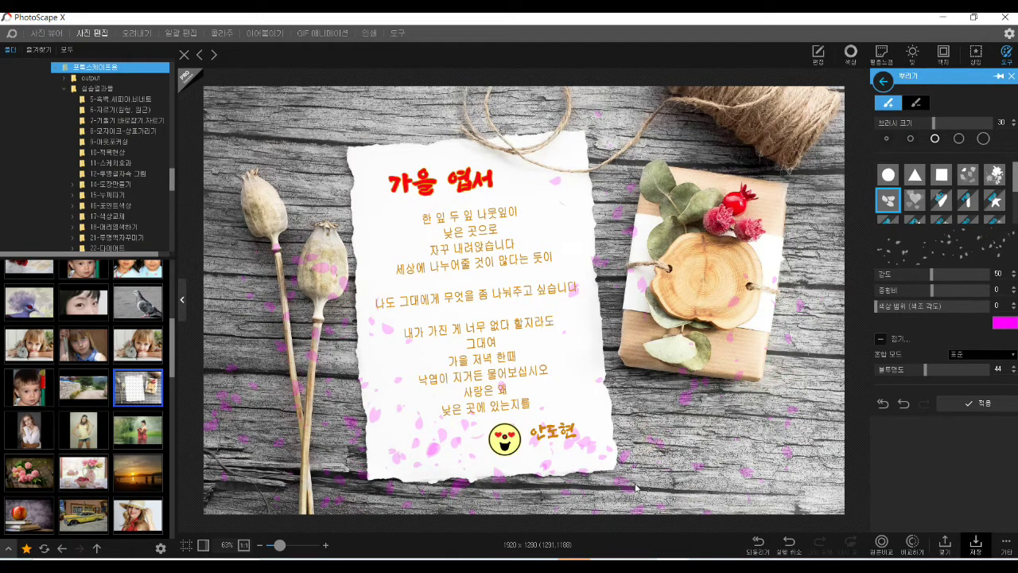
click(976, 405)
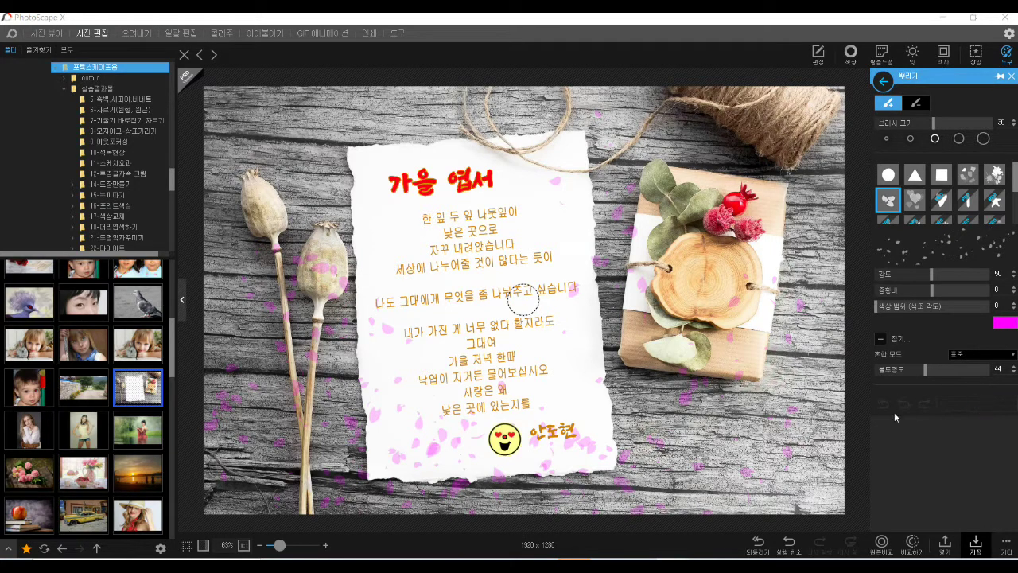
Save the finished postcard to the designated folder as 13-글자엽서만들기.jpg at JPEG quality 100.
click(976, 545)
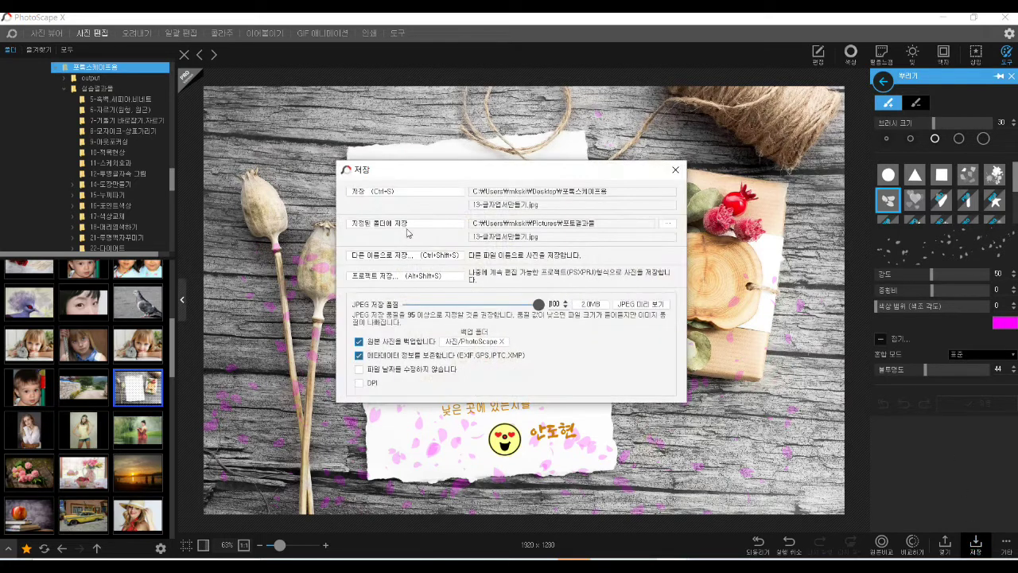
click(411, 227)
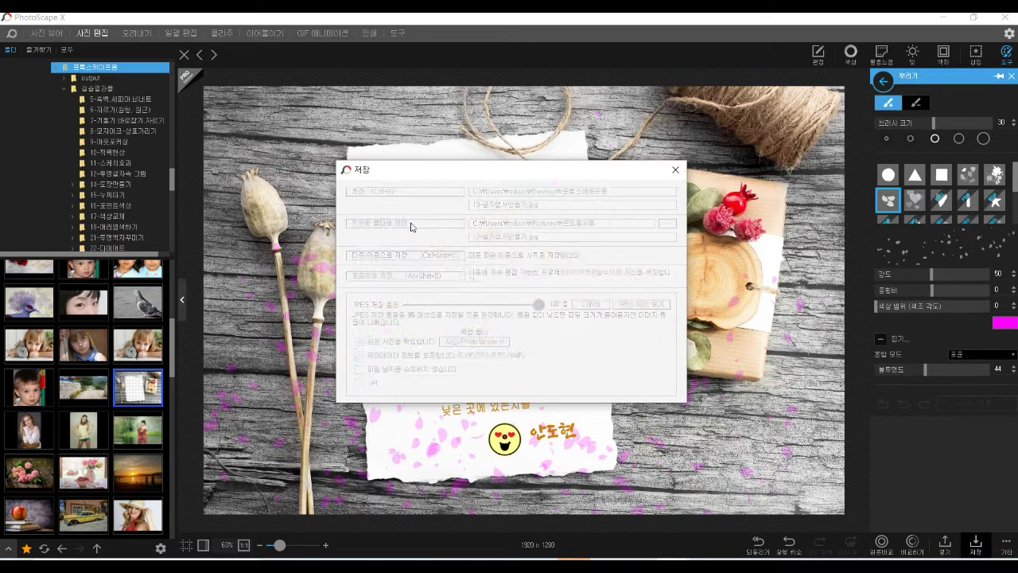